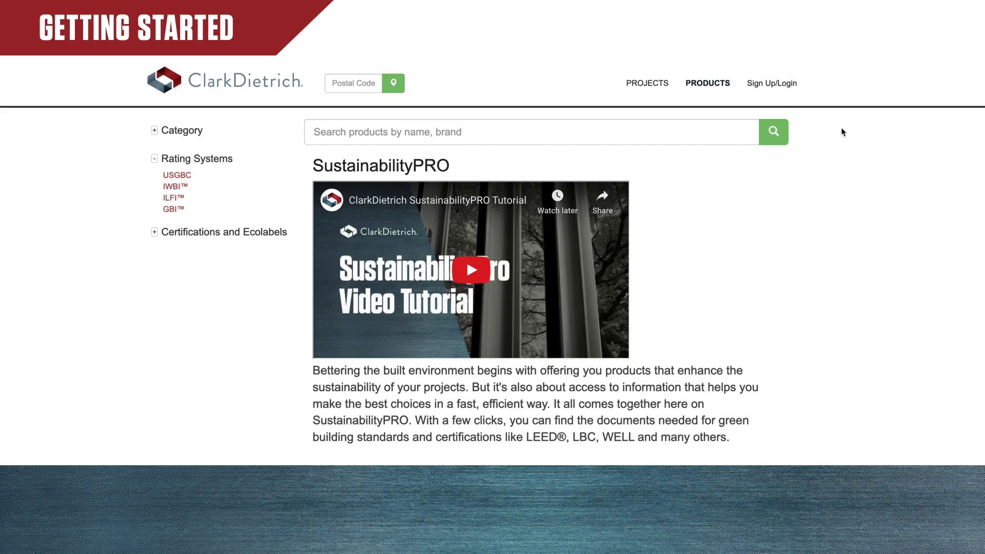
Start a new Ecomedes sign-up and enter a password that meets every listed requirement
left_click(790, 83)
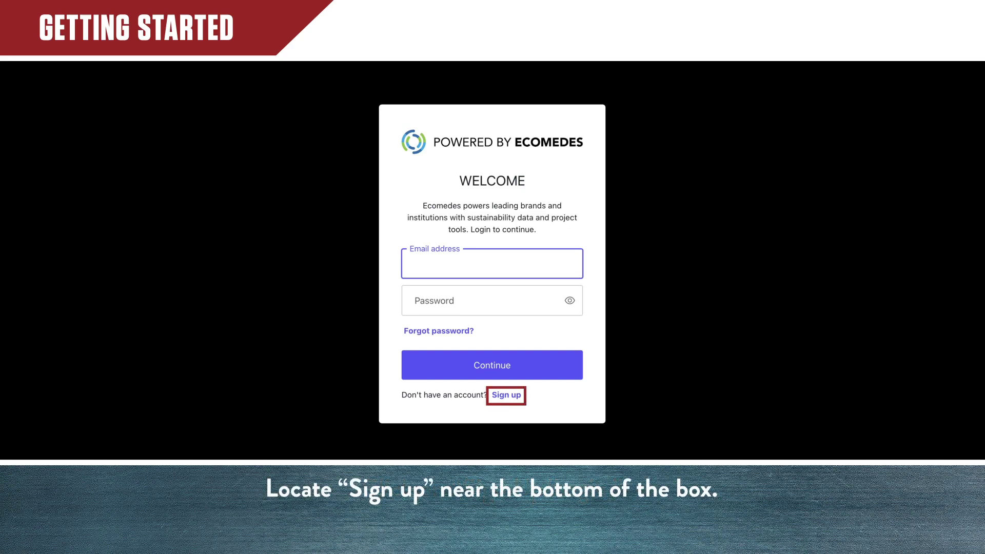
left_click(517, 399)
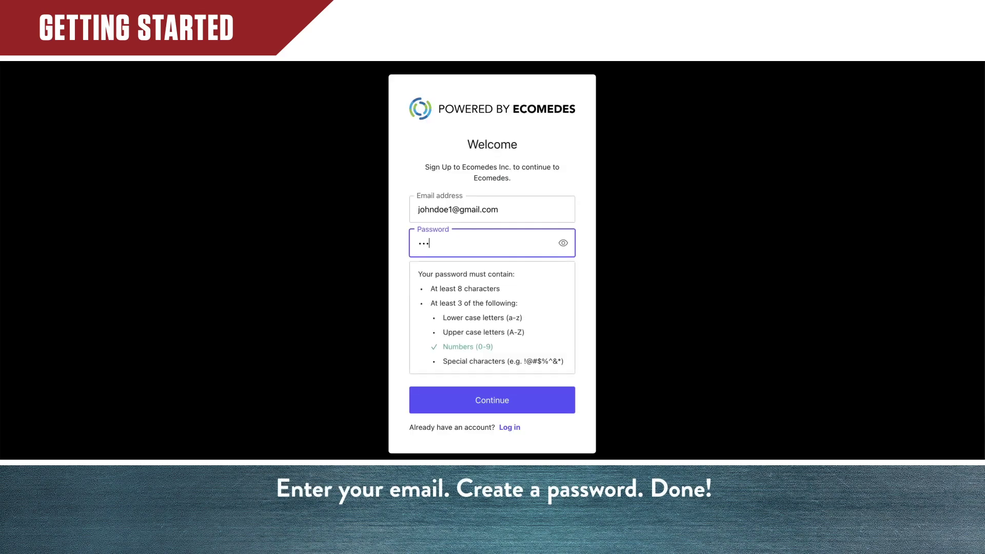
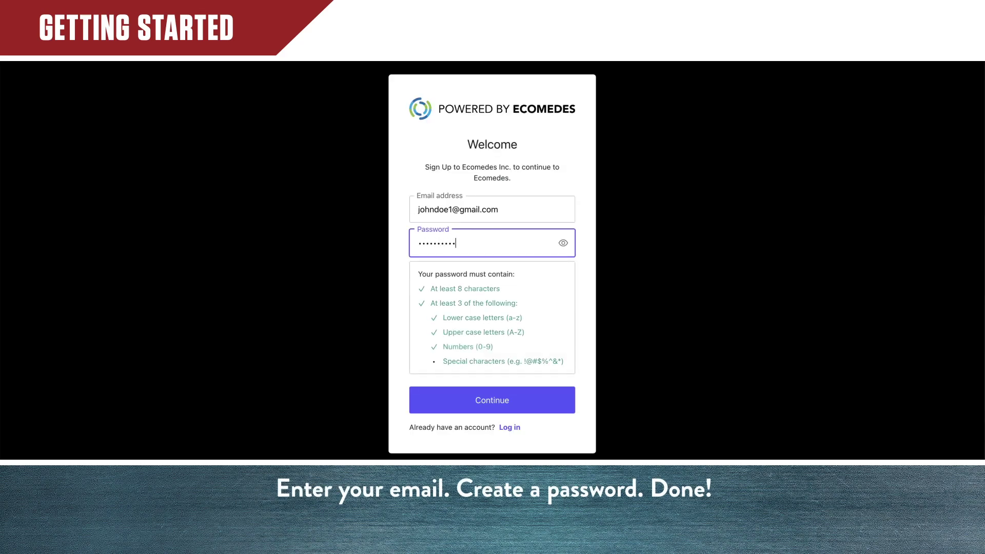
Enter the user's first and last name, company ABC Architects and job title Architect
left_click(559, 398)
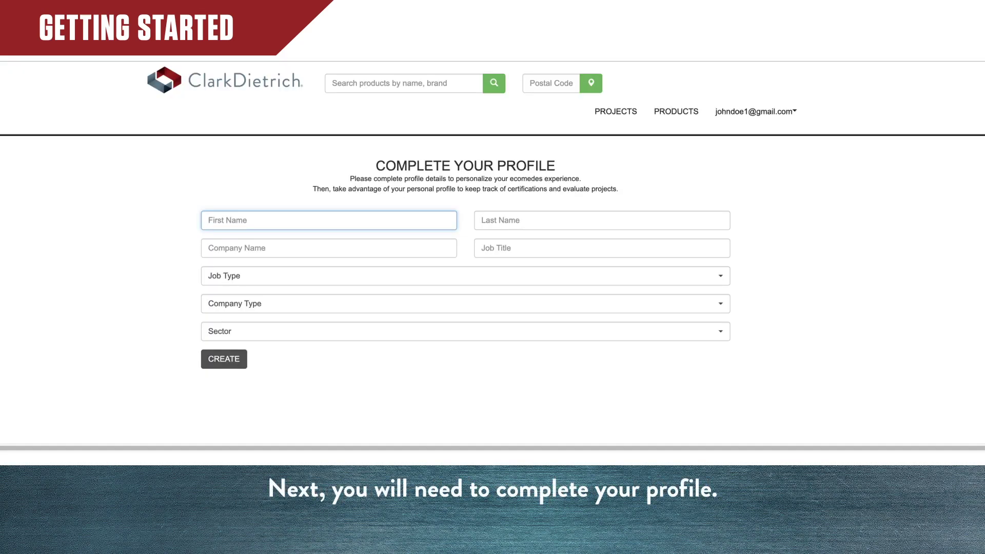
type("John")
key("Tab")
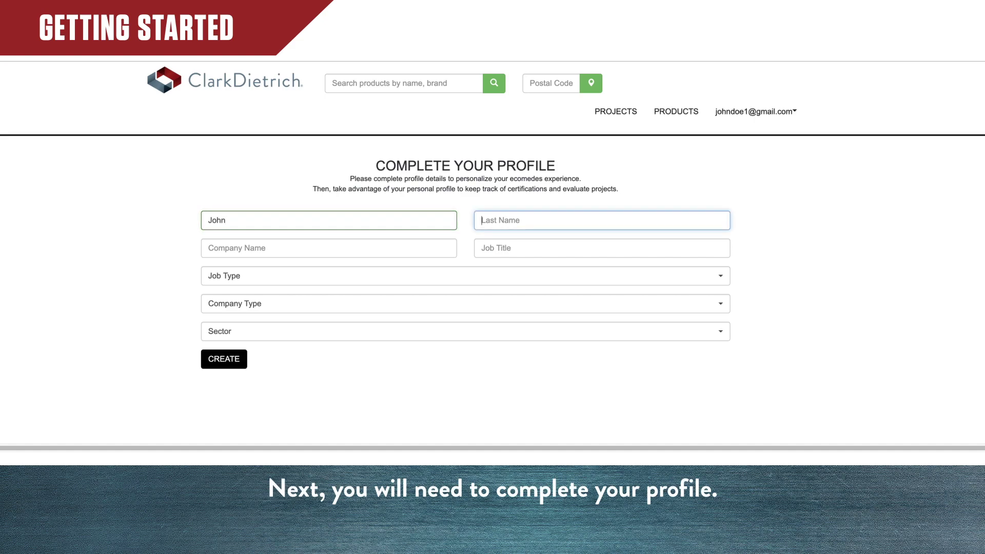
type("Doe")
key("Tab")
type("ABC Architects")
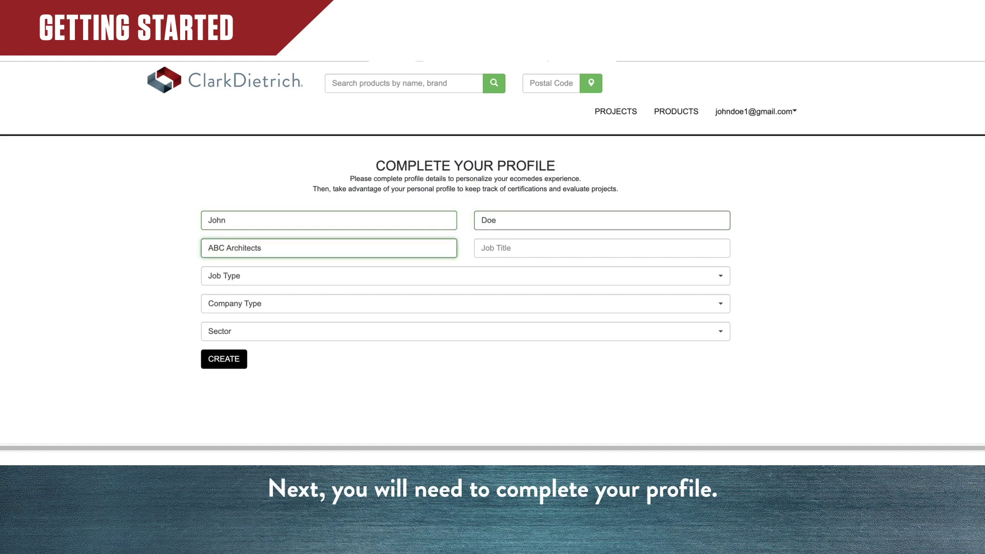
key("Tab")
type("Architect")
Choose job type Architect, company type Architecture and sector Civic + Public, then create the profile
left_click(714, 277)
left_click(682, 294)
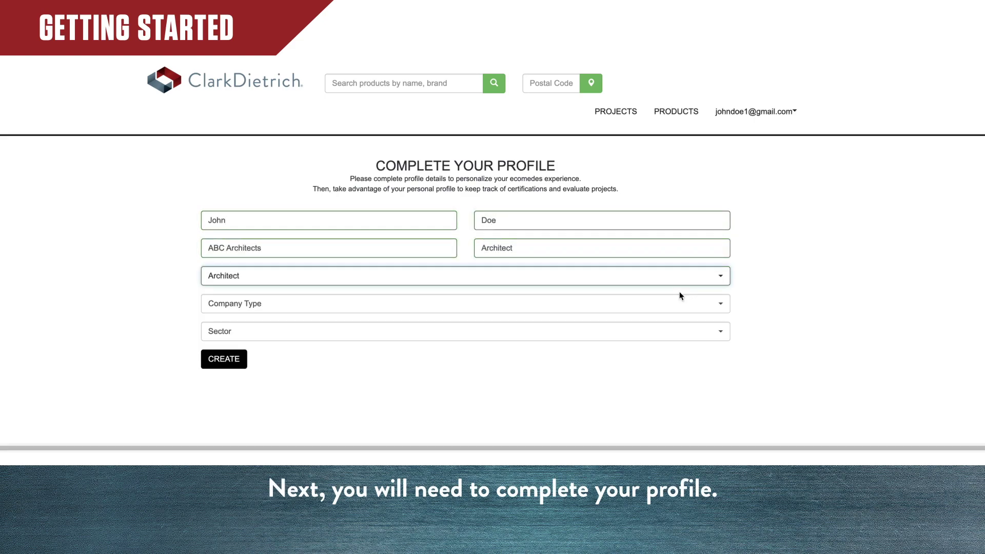
left_click(697, 304)
left_click(699, 325)
left_click(651, 332)
scroll(610, 359, "down", 1)
left_click(567, 365)
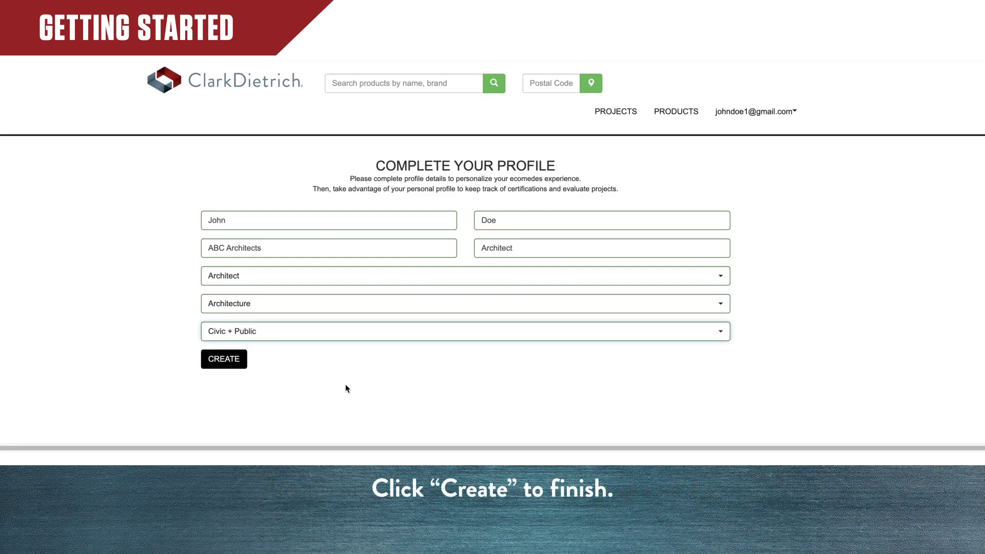
left_click(240, 365)
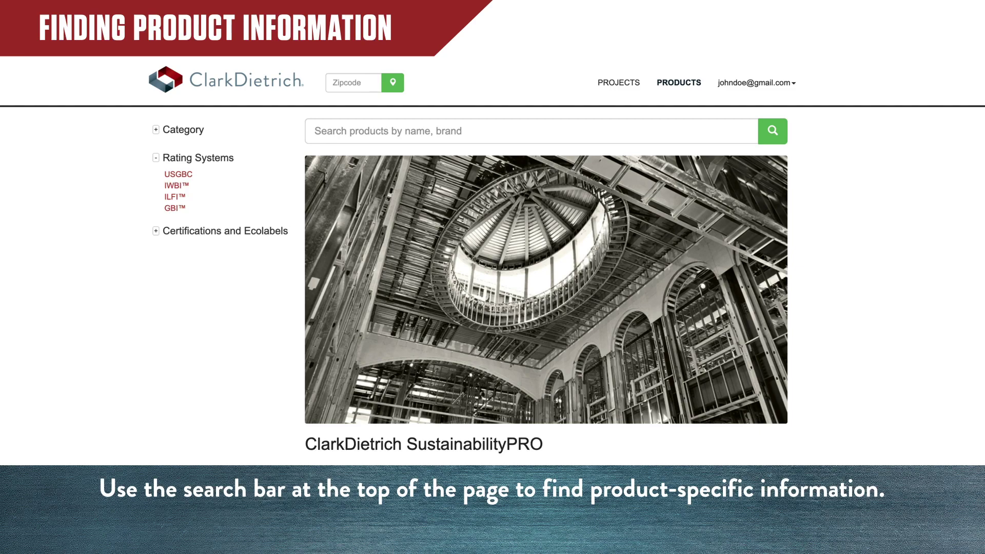
Search 'prostud' and pick the ProSTUD® and ProTRAK® suggestion
left_click(517, 135)
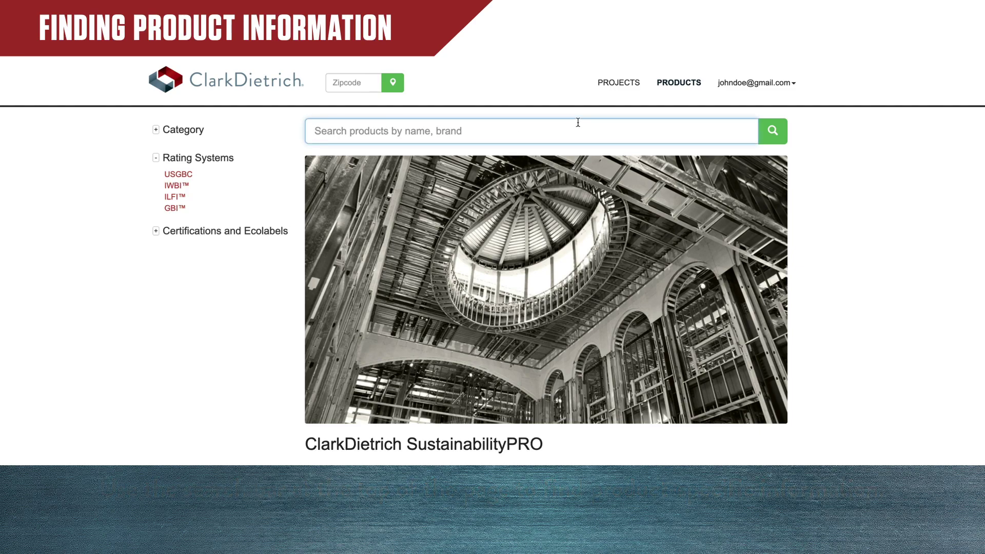
type("pro")
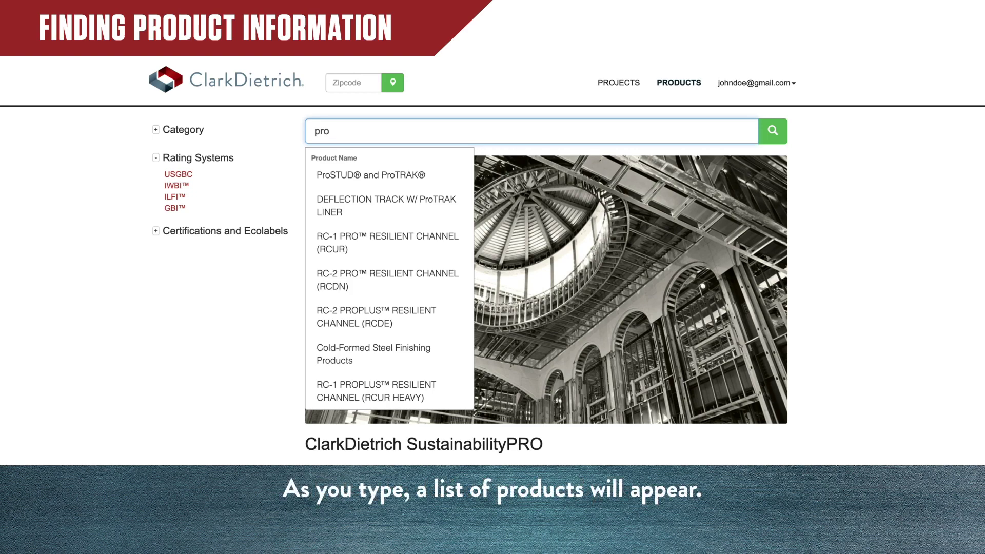
type("stud")
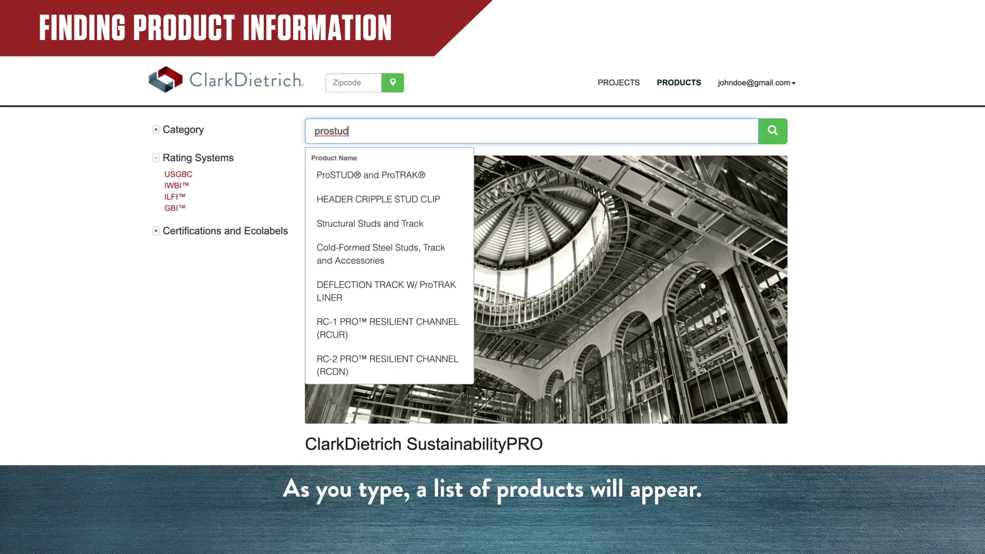
left_click(433, 180)
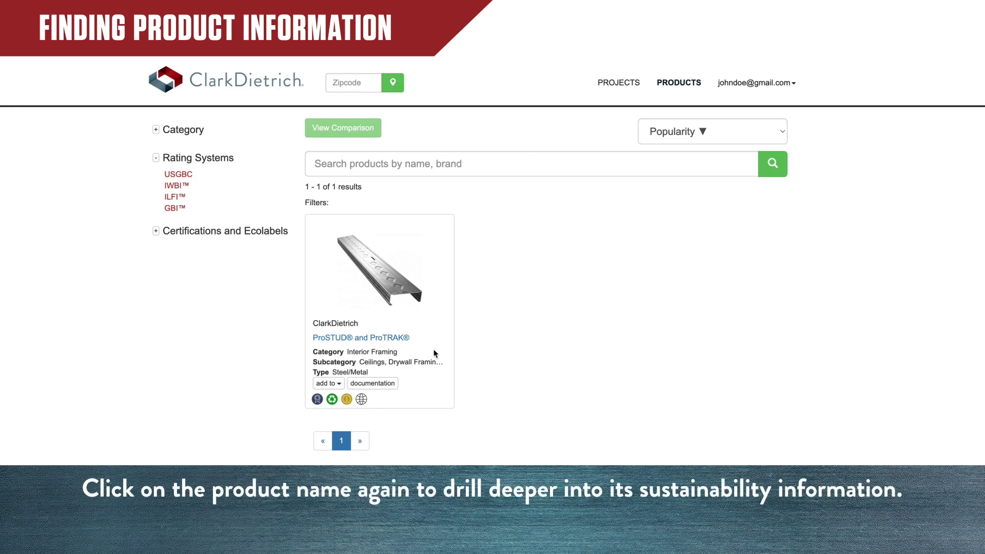
Open ProSTUD® and ProTRAK® details and review its EPD, HPD and Intertek Clean Air Gold certifications
left_click(389, 338)
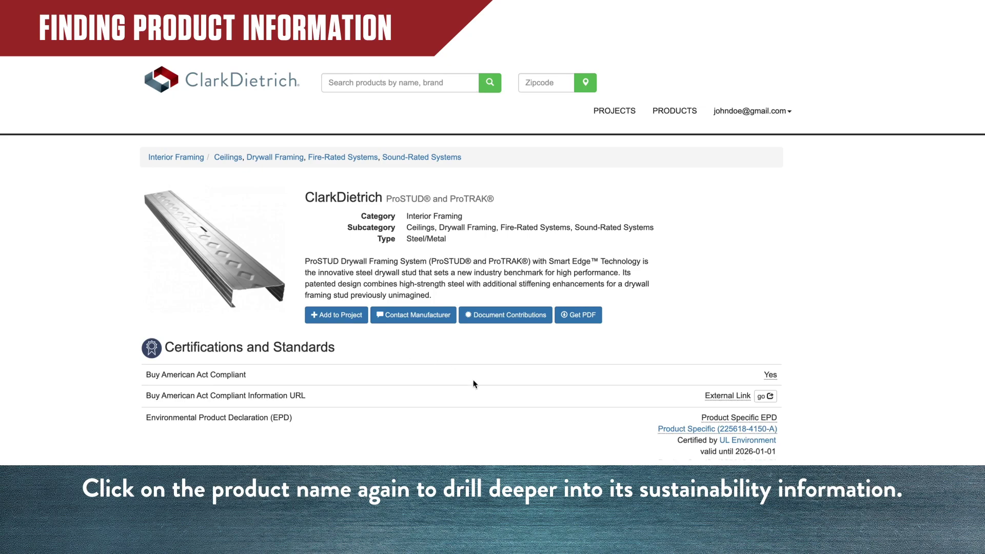
scroll(389, 341, "down", 1)
scroll(492, 261, "down", 3)
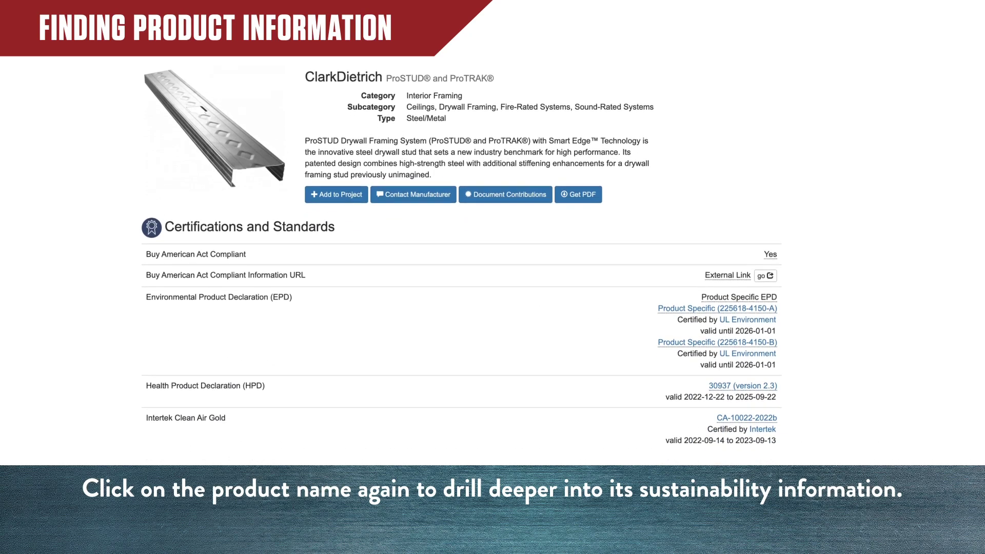
scroll(492, 261, "down", 3)
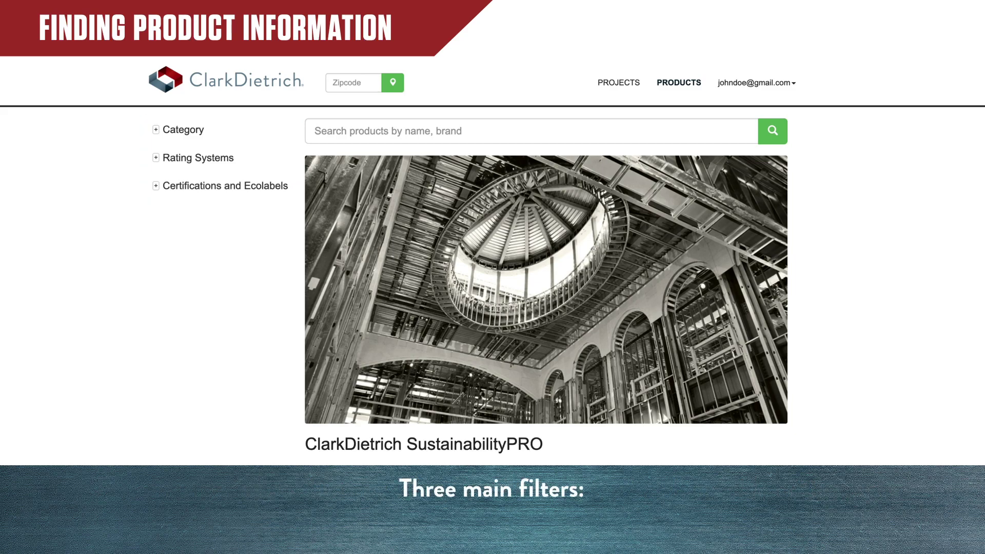
Preview the Category, Rating Systems and Certifications filters, then filter to Interior Framing (62 products)
left_click(155, 129)
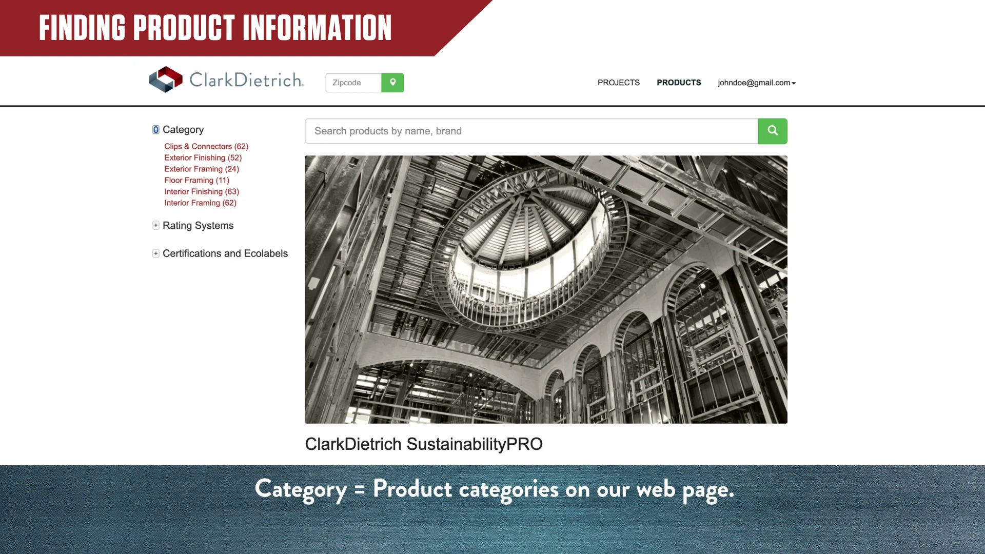
left_click(156, 130)
left_click(155, 158)
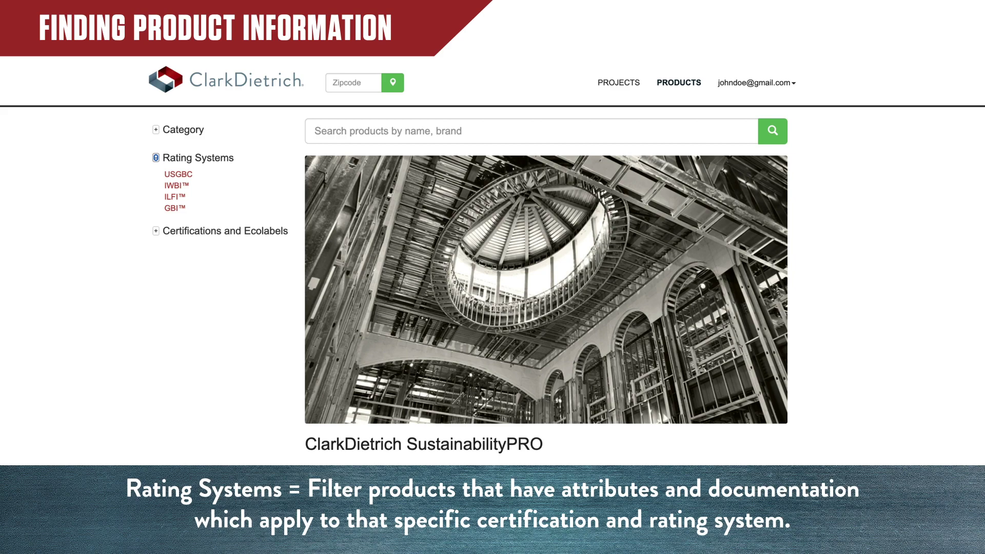
left_click(155, 159)
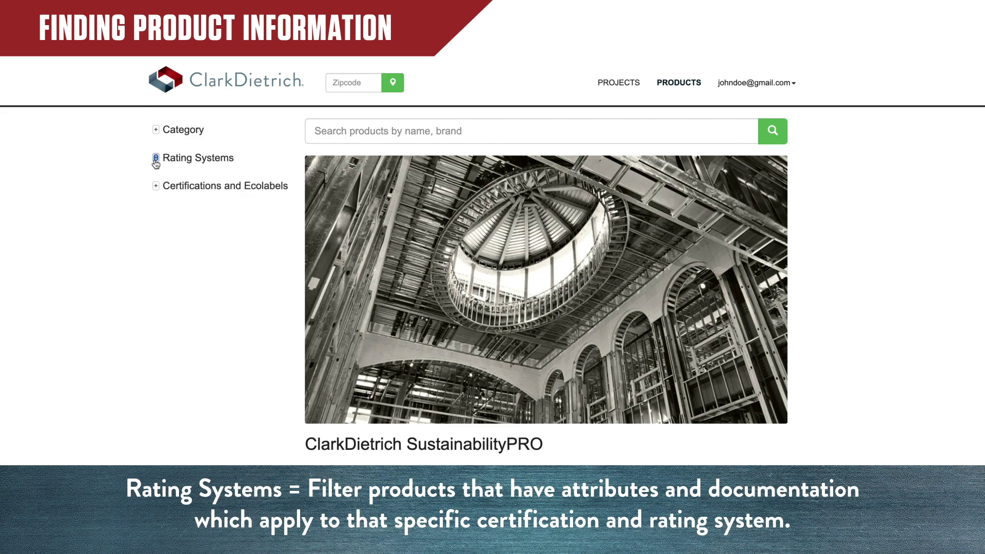
left_click(155, 187)
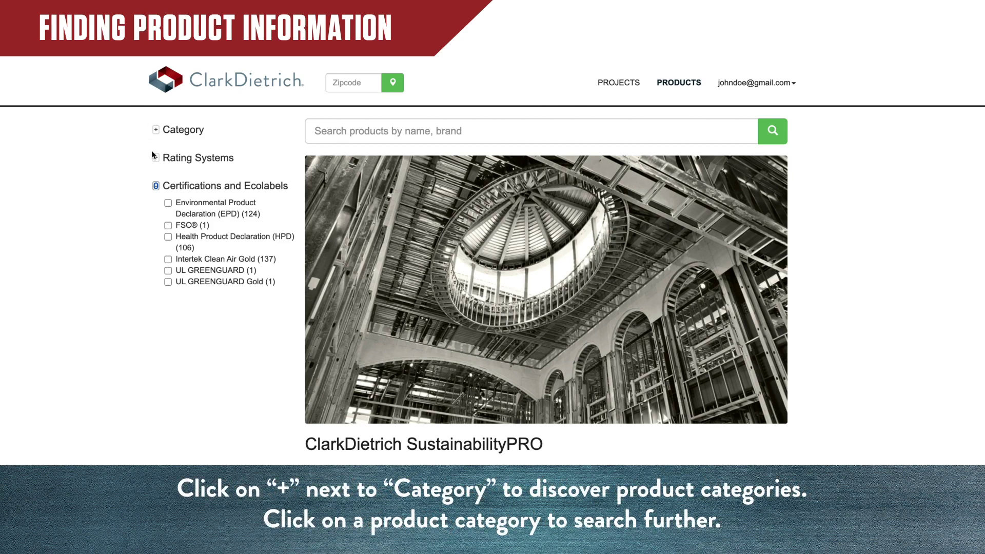
left_click(156, 186)
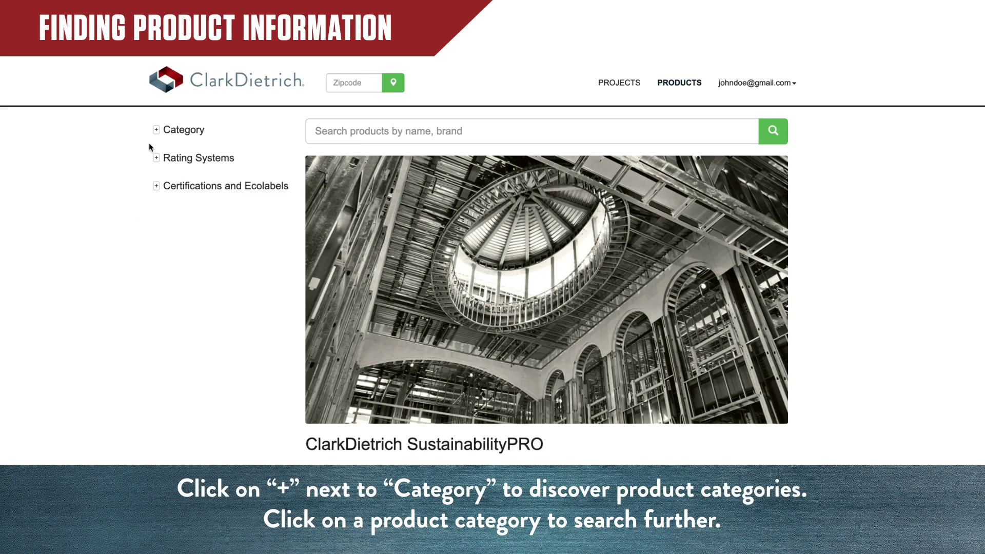
left_click(156, 129)
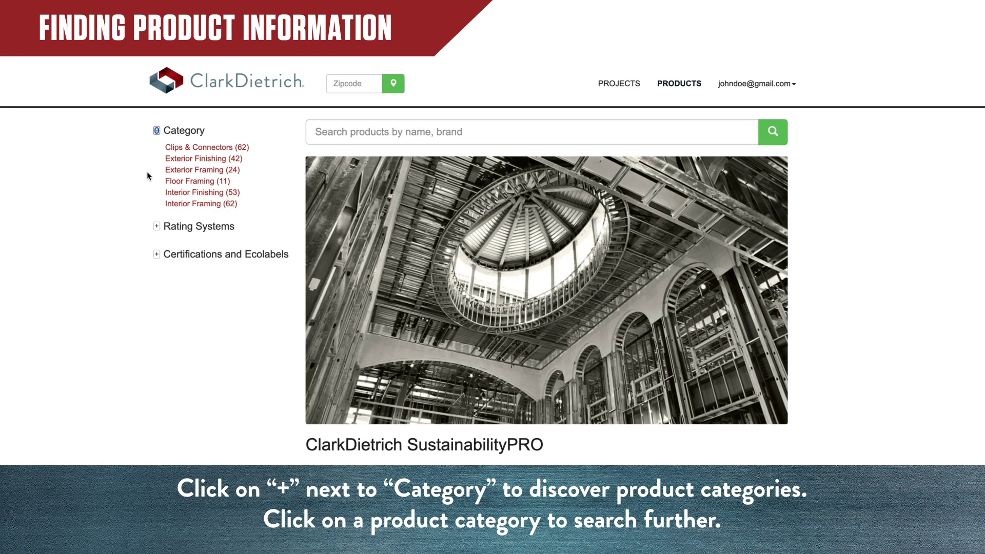
left_click(172, 206)
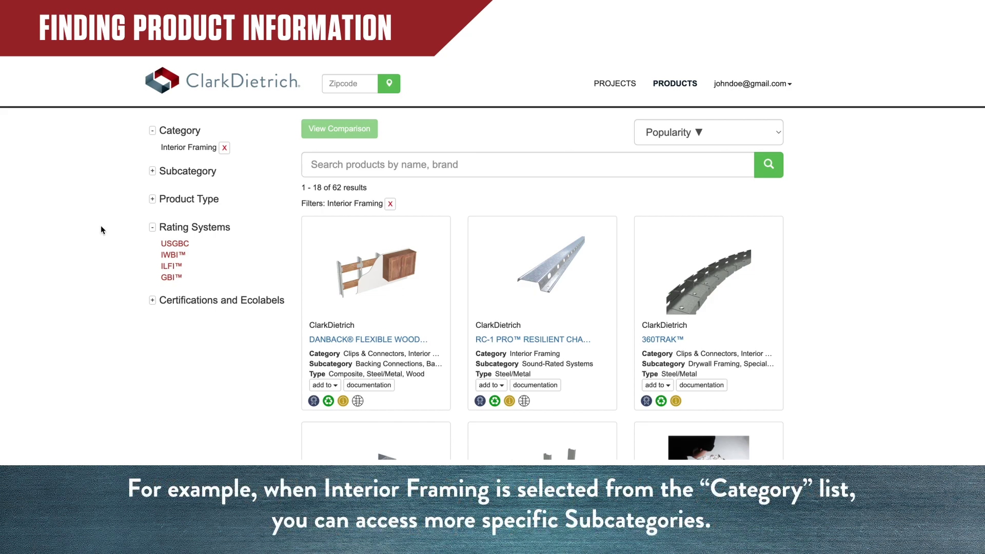
Narrow Interior Framing to Bridging & Bracing and preview the Product Type and Certifications filters
left_click(152, 171)
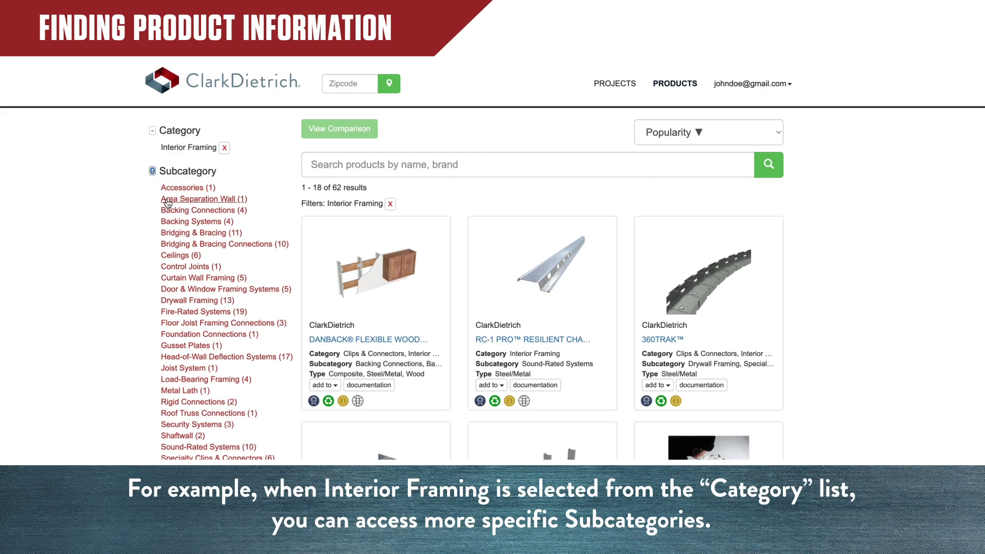
left_click(171, 233)
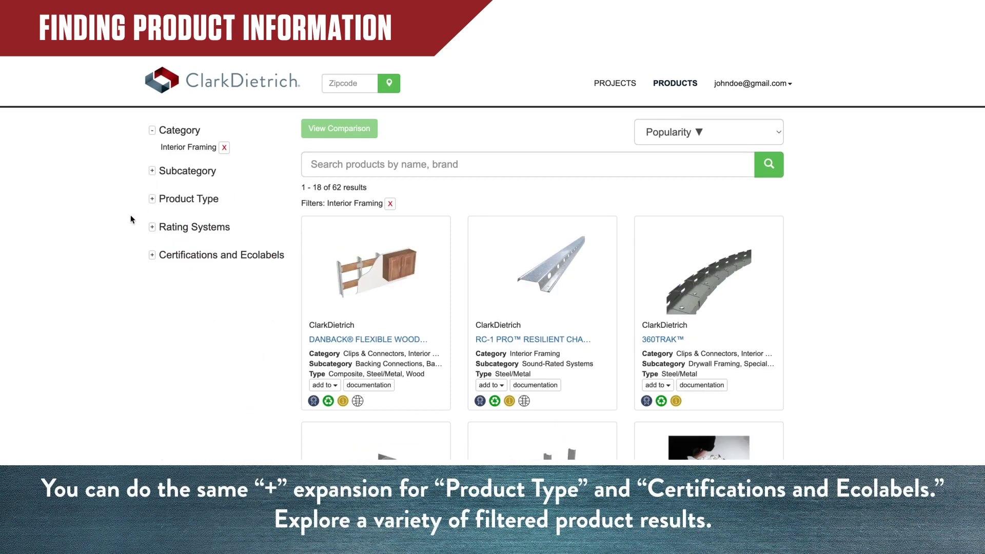
left_click(152, 200)
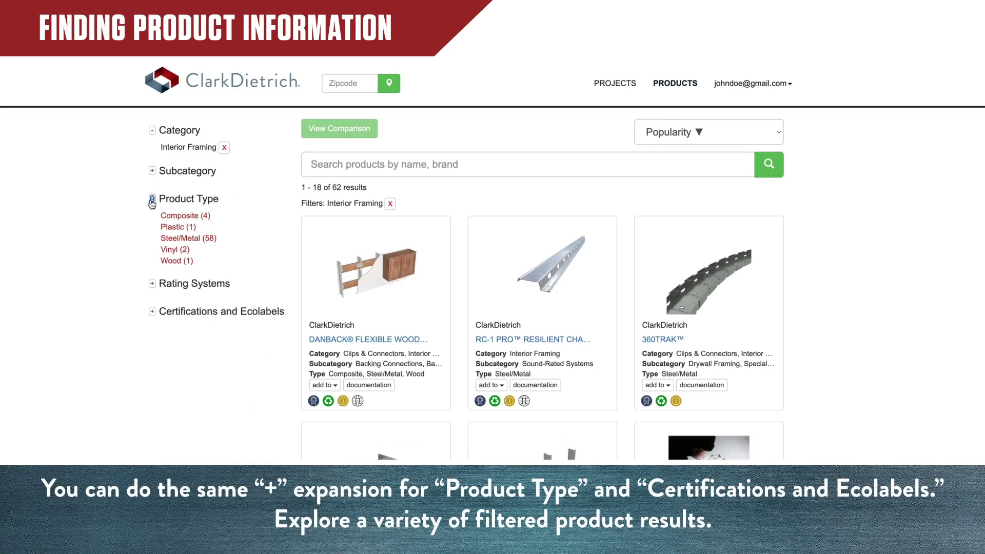
left_click(152, 200)
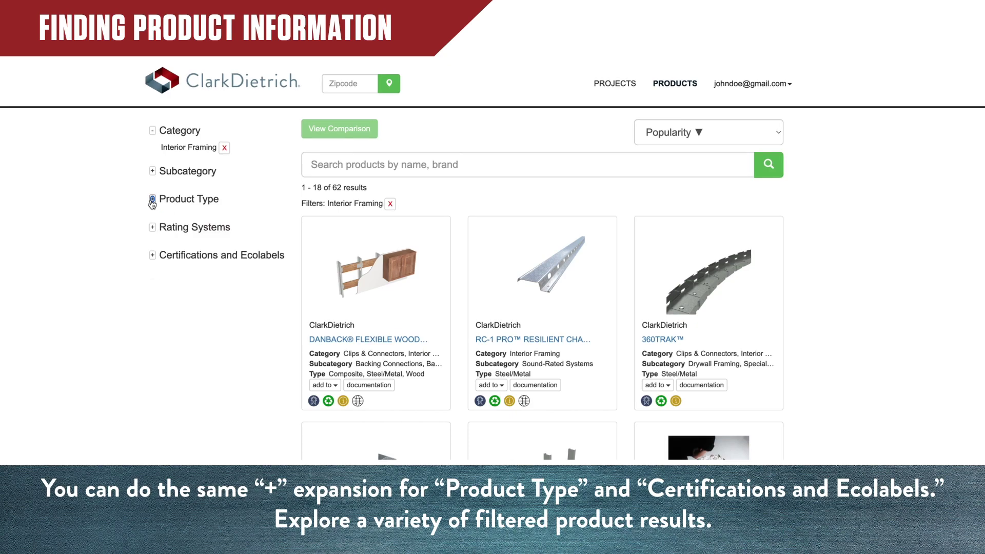
left_click(152, 256)
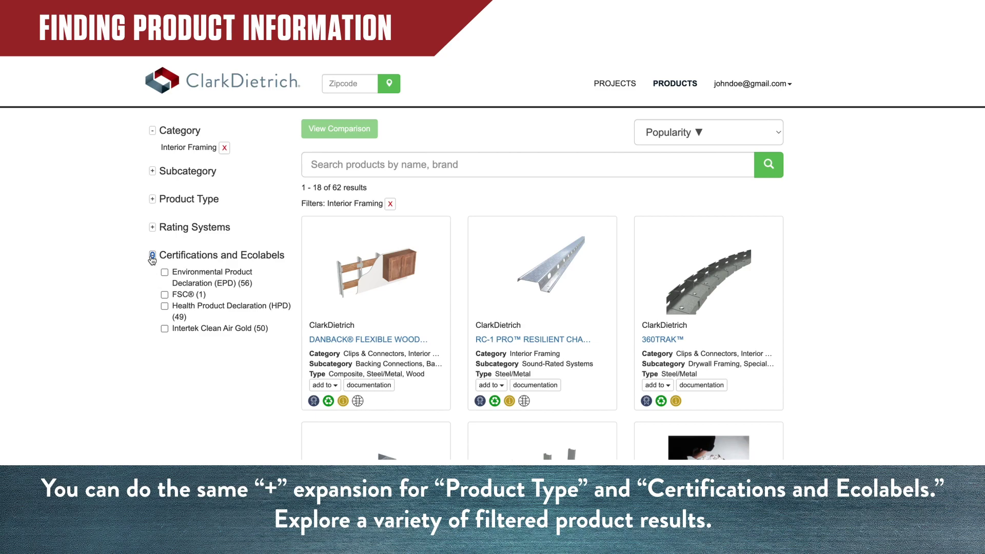
left_click(152, 255)
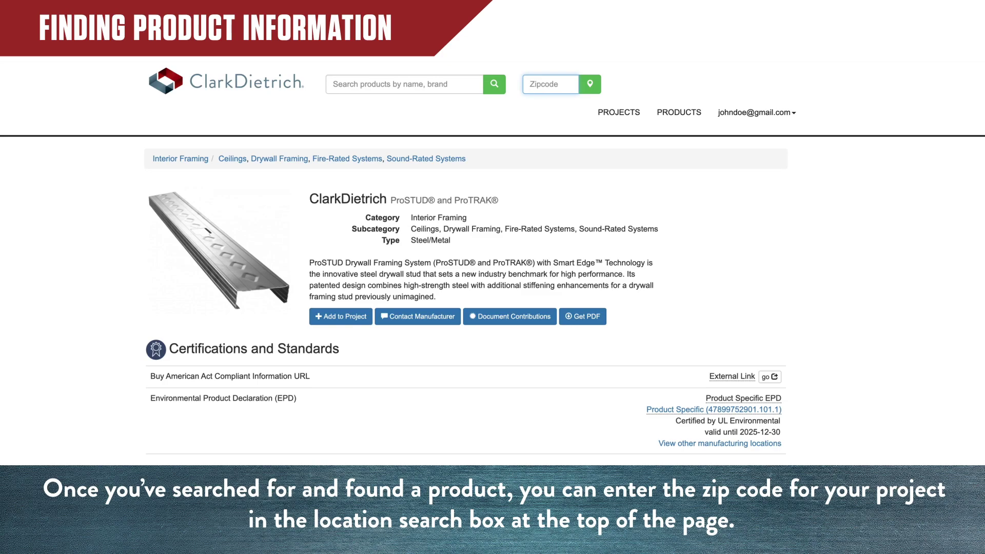
Apply project zip 77059 and view ProSTUD's Pasadena, TX recycled content (69.3% post, 6.7% pre)
type("77059")
left_click(590, 91)
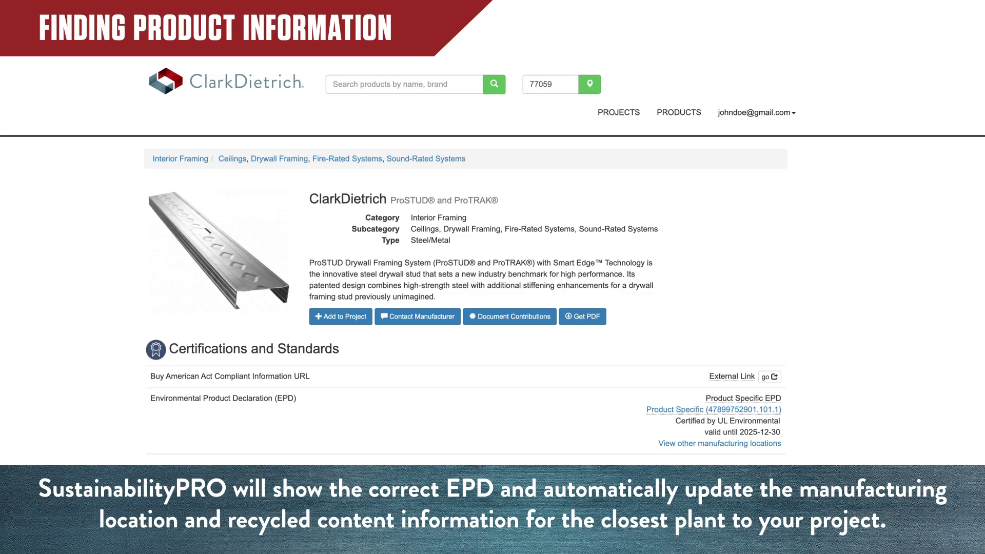
scroll(492, 297, "down", 5)
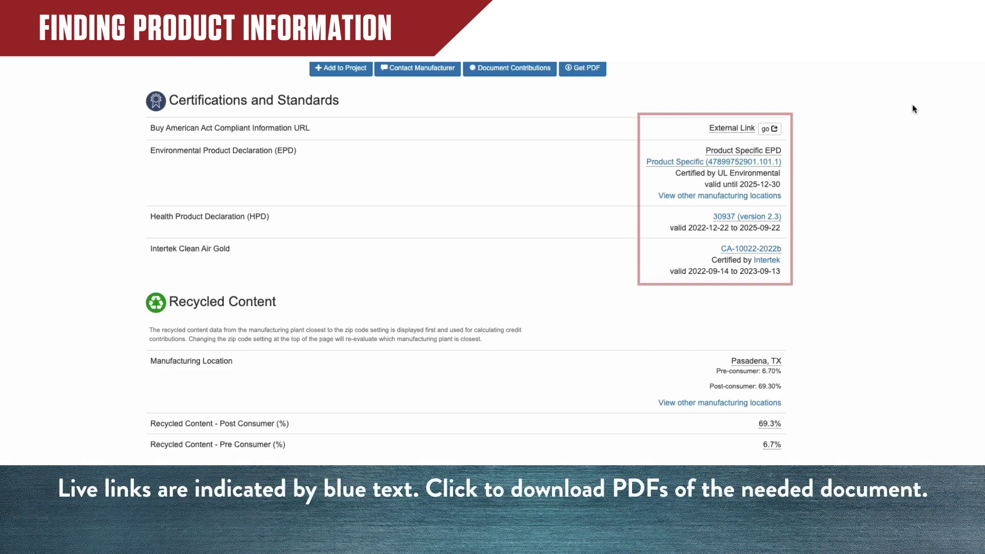
Open ProSTUD's product-specific EPD PDF document
left_click(762, 163)
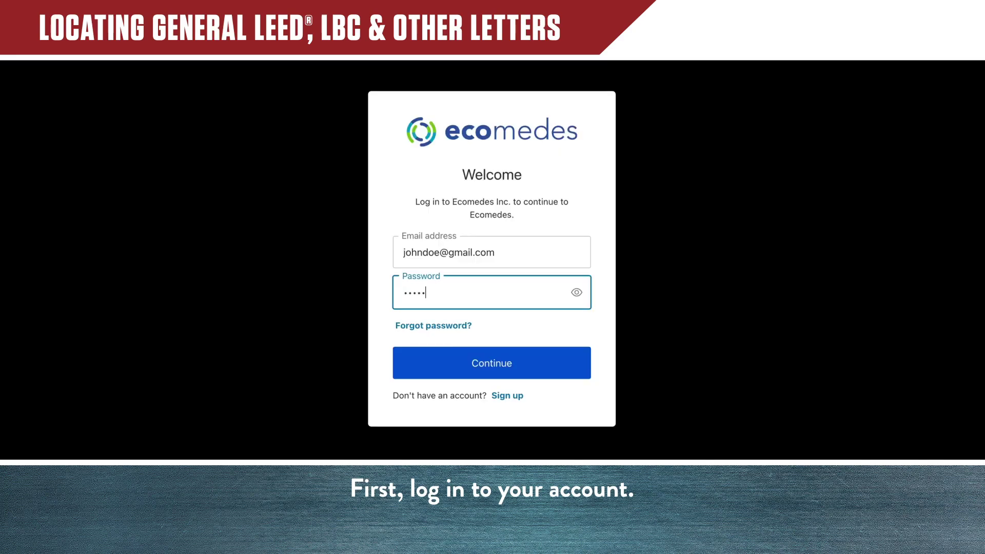
Sign in, enter zip 77059, and filter to Exterior Framing > Curtain Wall Framing's 7 products
type("••••")
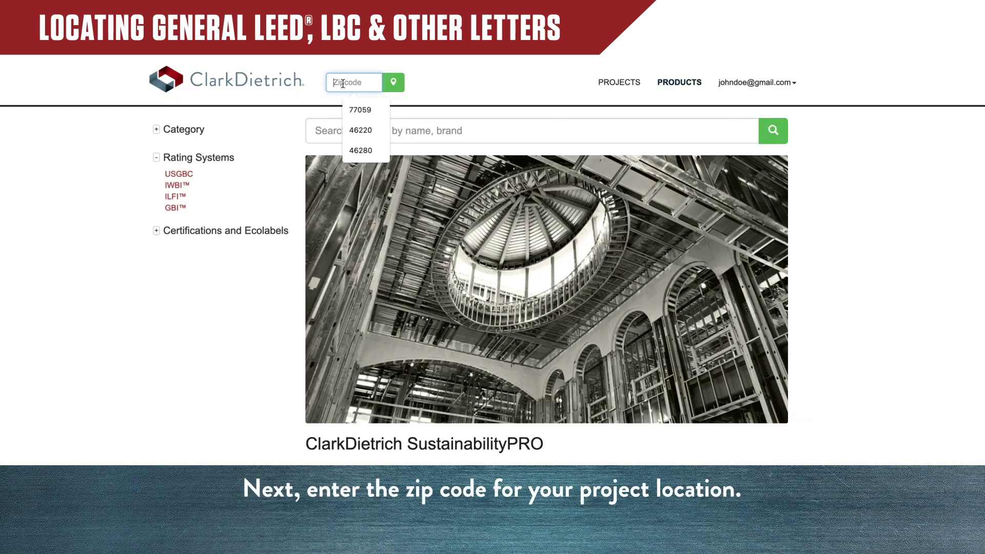
type("770")
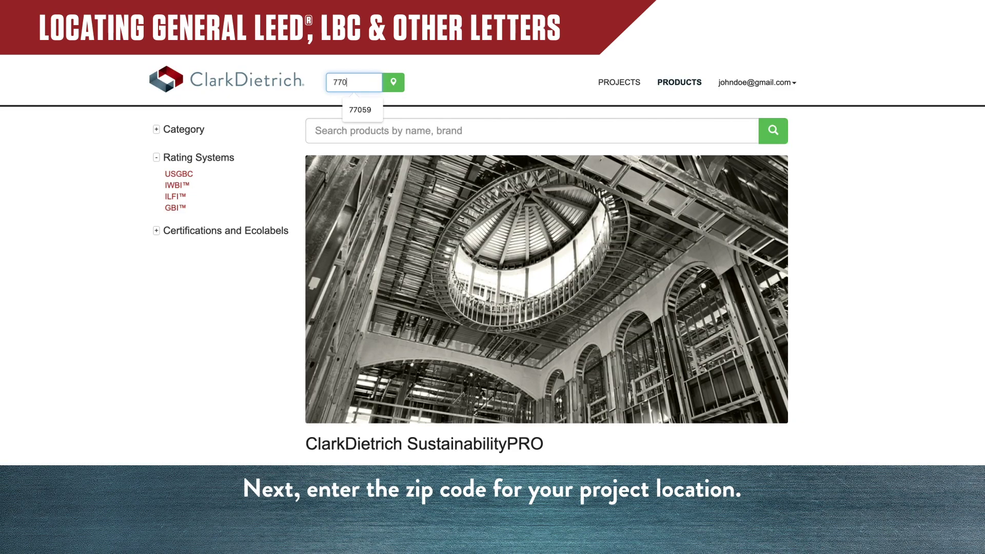
type("59")
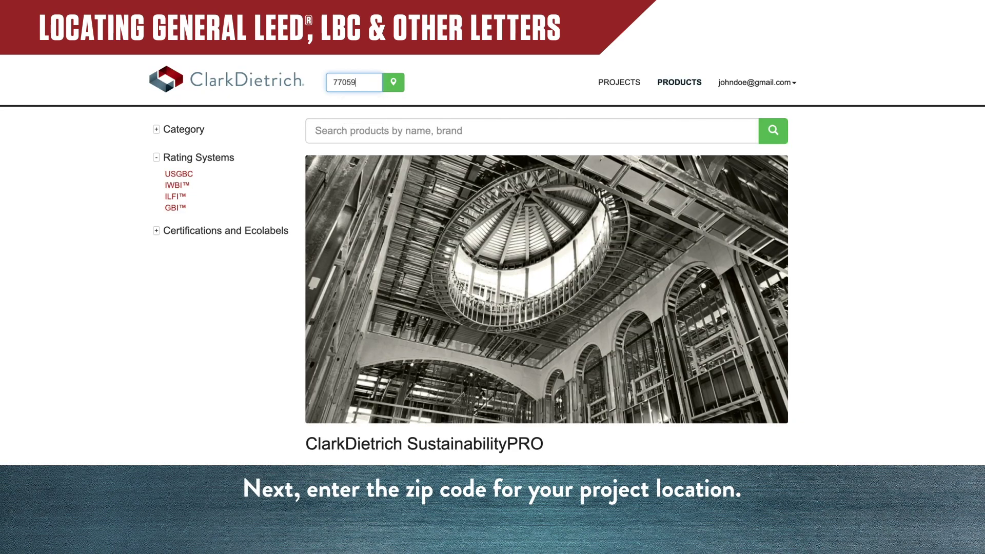
left_click(156, 130)
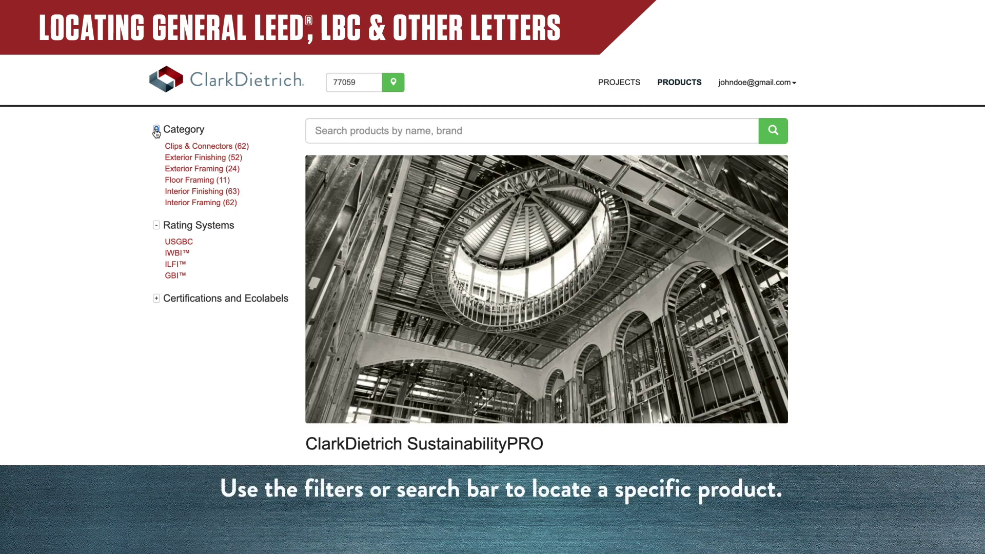
left_click(175, 168)
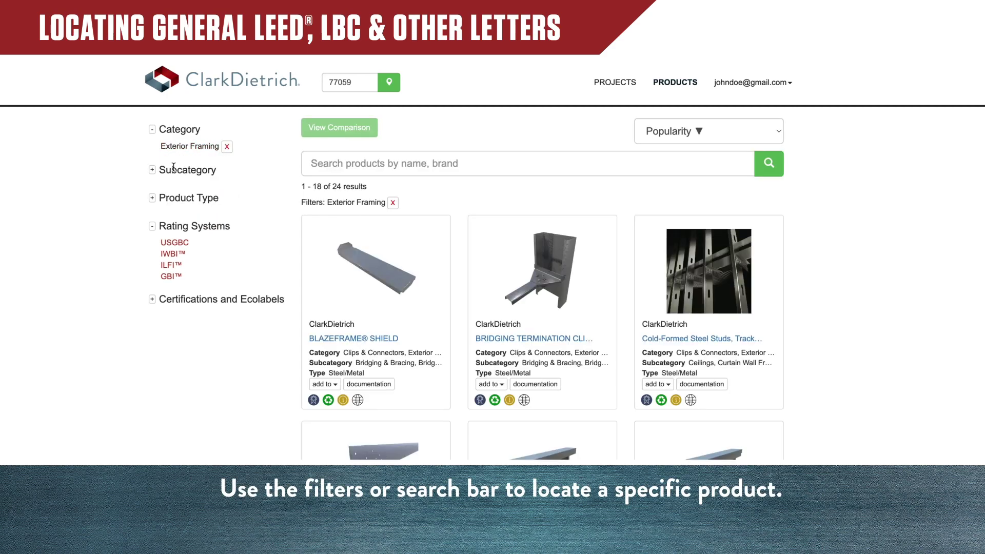
left_click(152, 171)
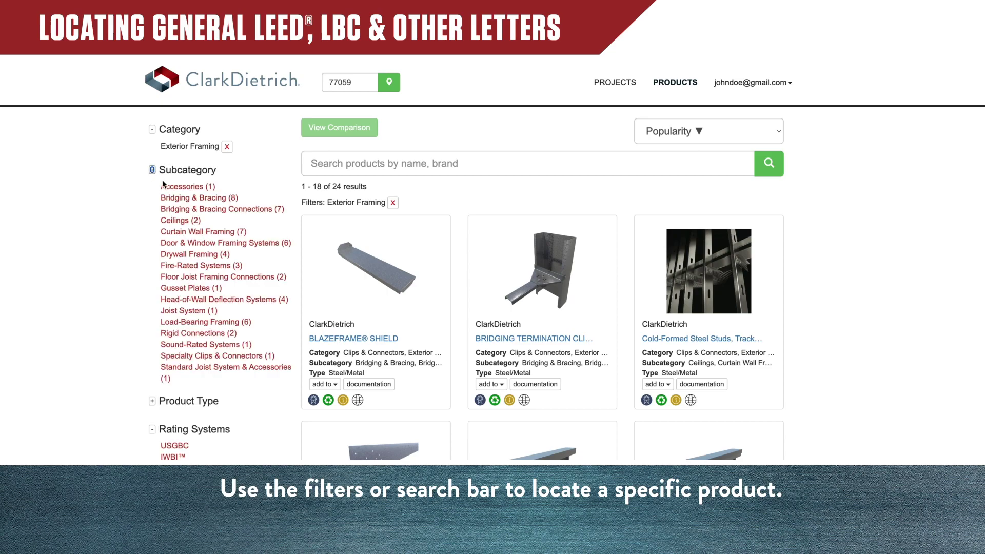
left_click(174, 232)
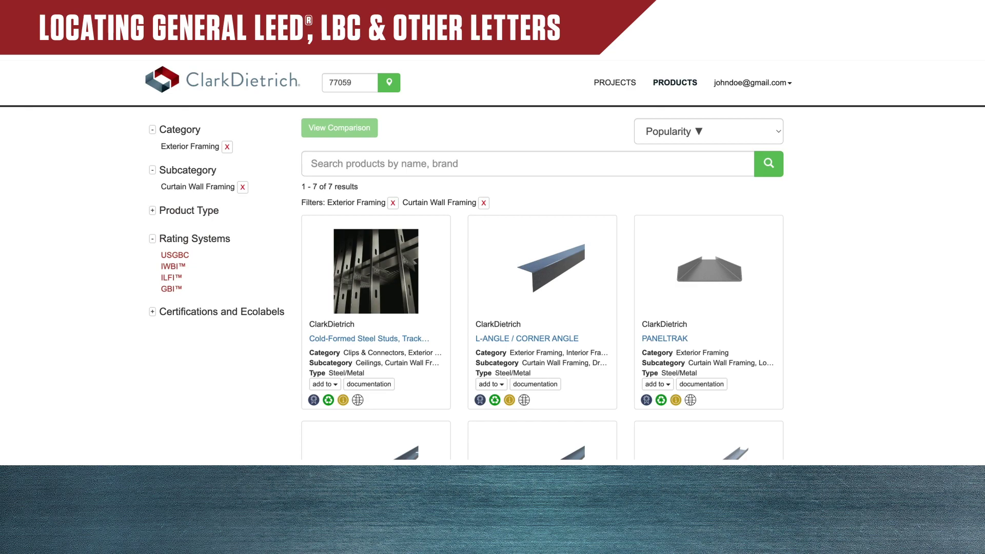
scroll(492, 257, "down", 5)
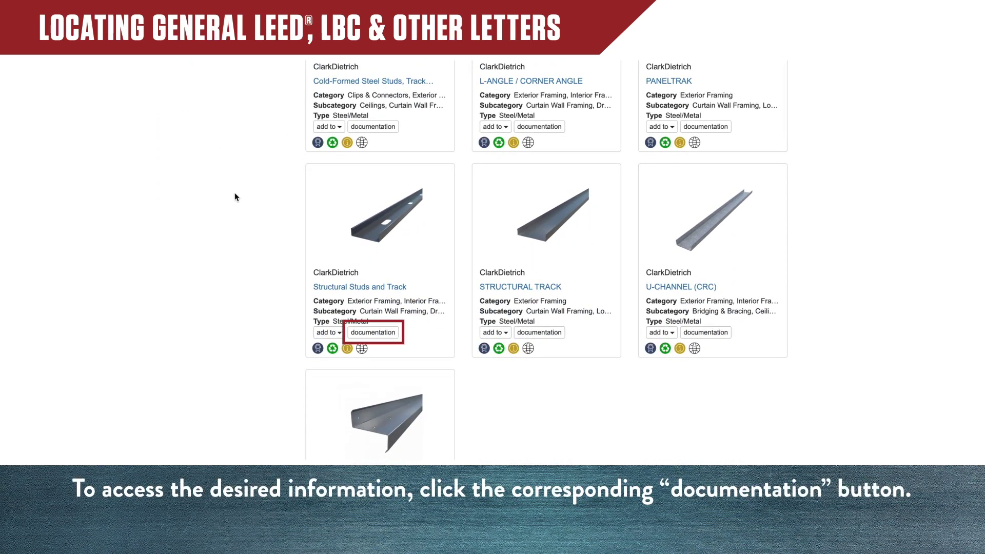
Start documentation for Structural Studs and Track with rating system LEED®v4 BD+C: NC
left_click(369, 333)
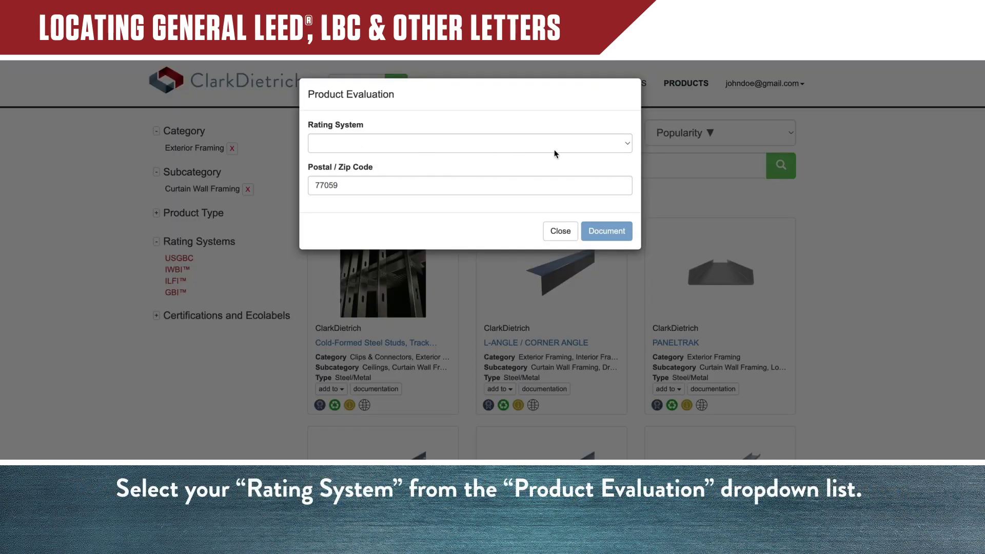
left_click(624, 145)
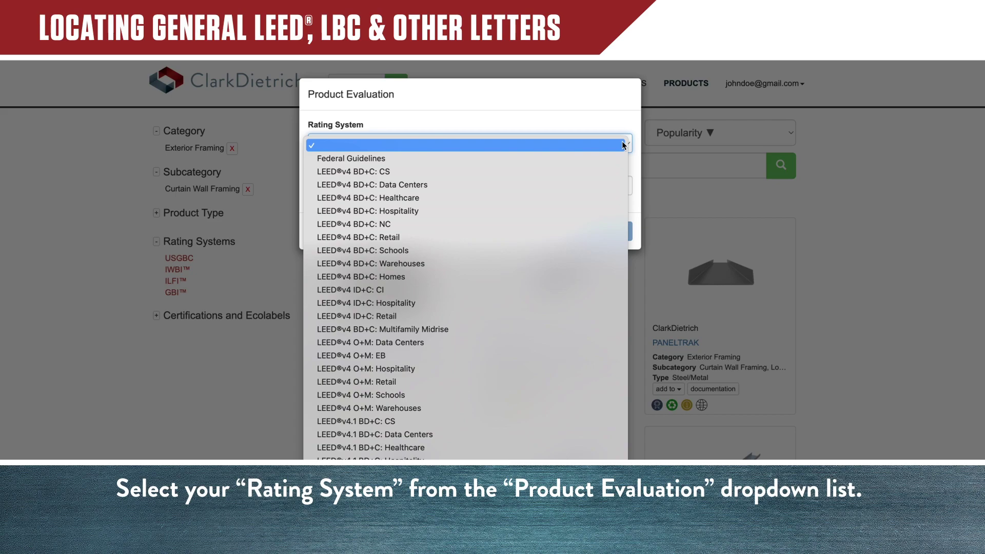
left_click(500, 220)
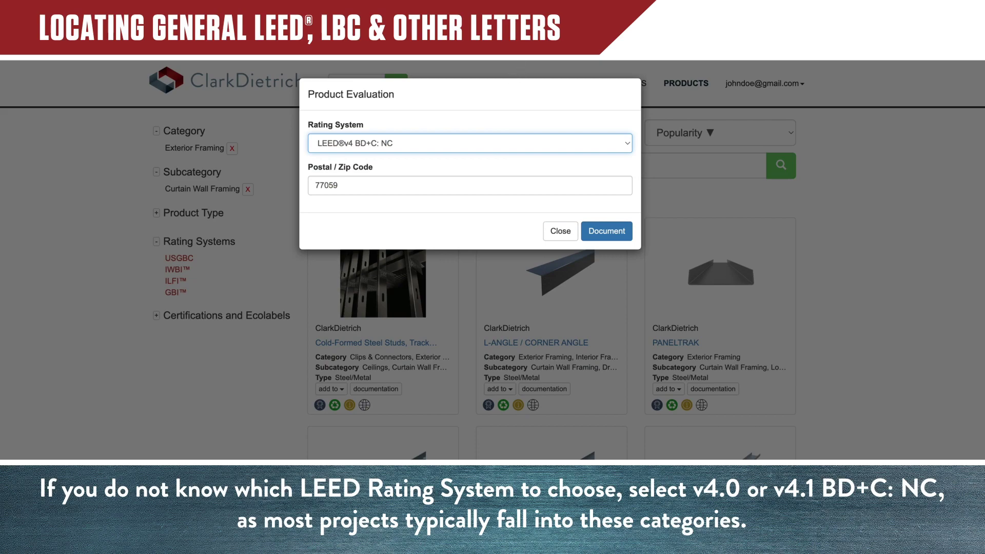
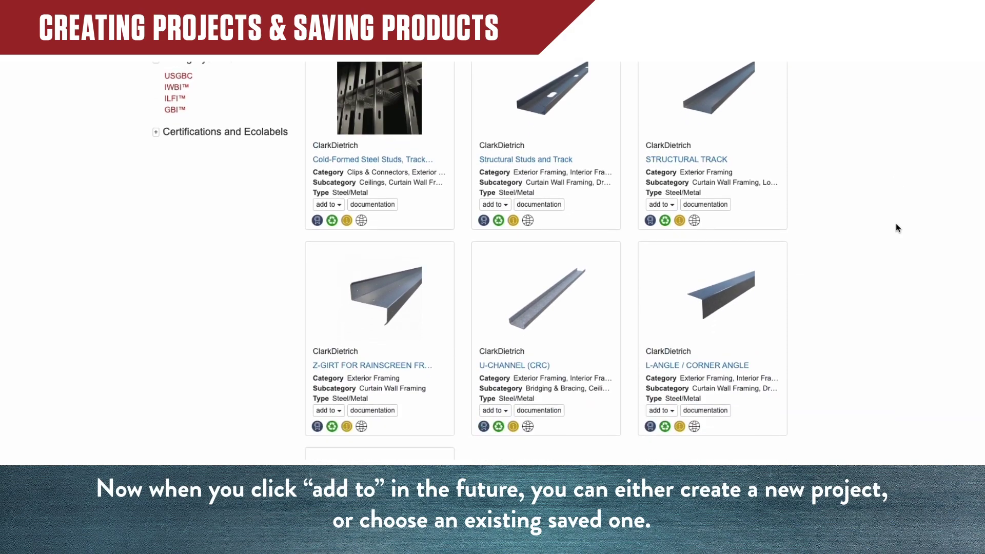
Save the L-Angle / Corner Angle product to Tutorial Project
left_click(660, 346)
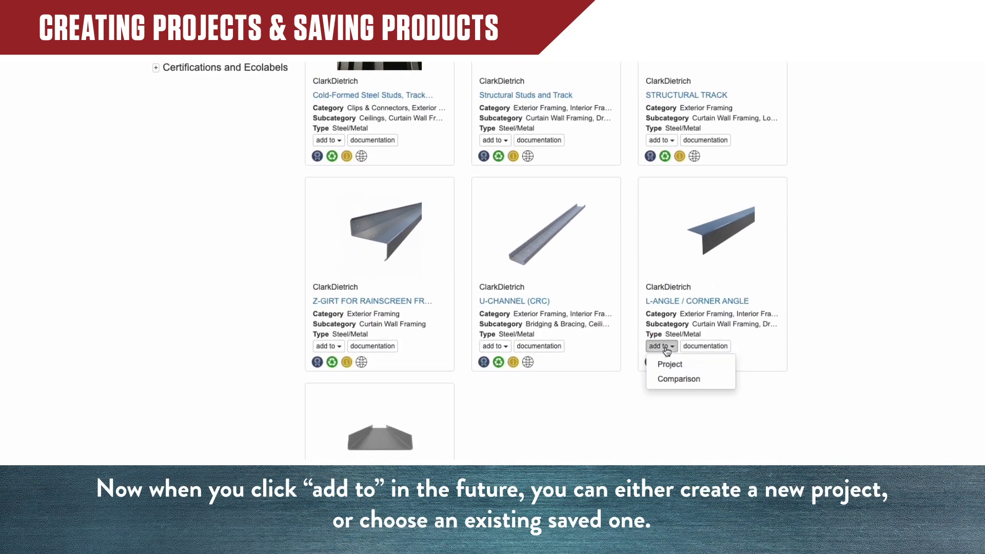
left_click(665, 364)
left_click(617, 143)
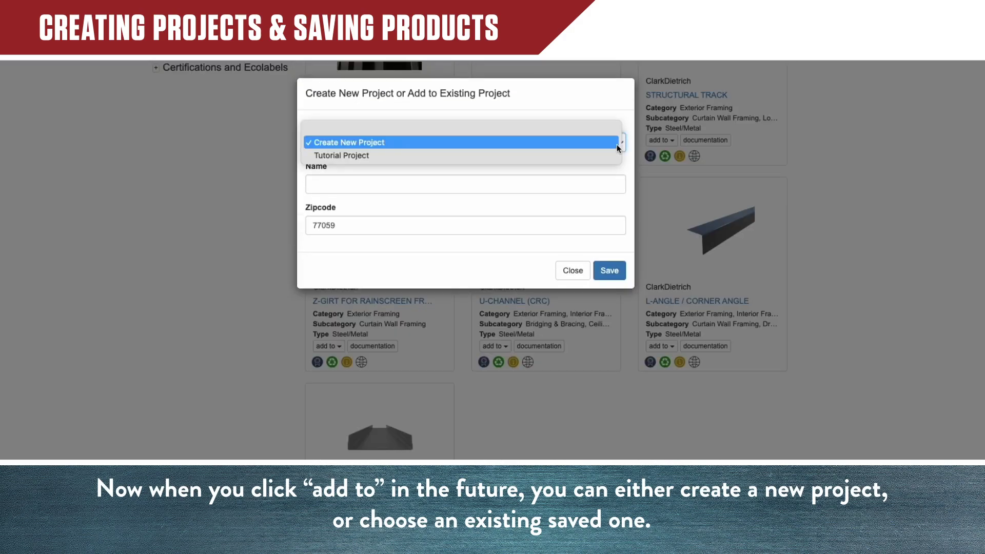
left_click(579, 155)
left_click(611, 189)
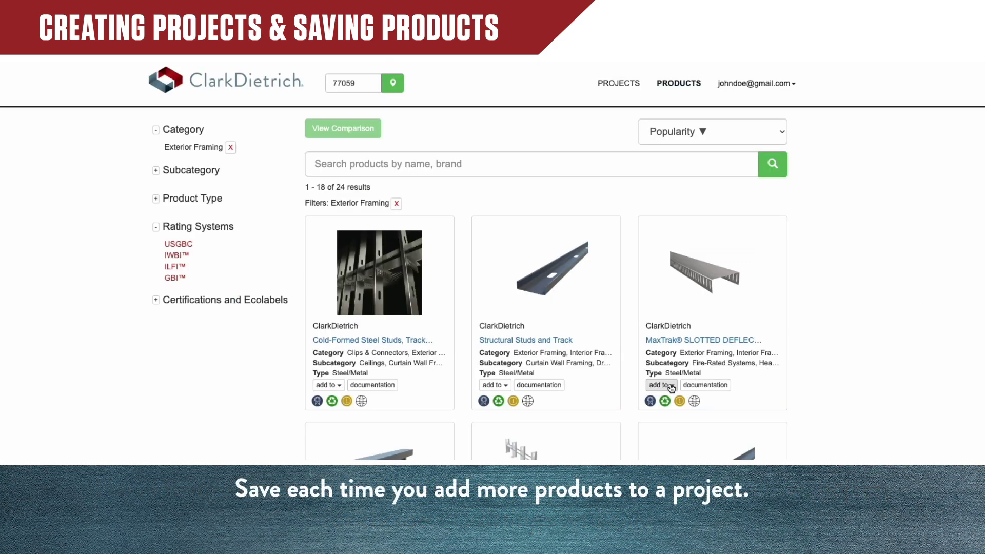
Save the MaxTrak slotted deflection track and Flat Strapping to Tutorial Project
left_click(672, 388)
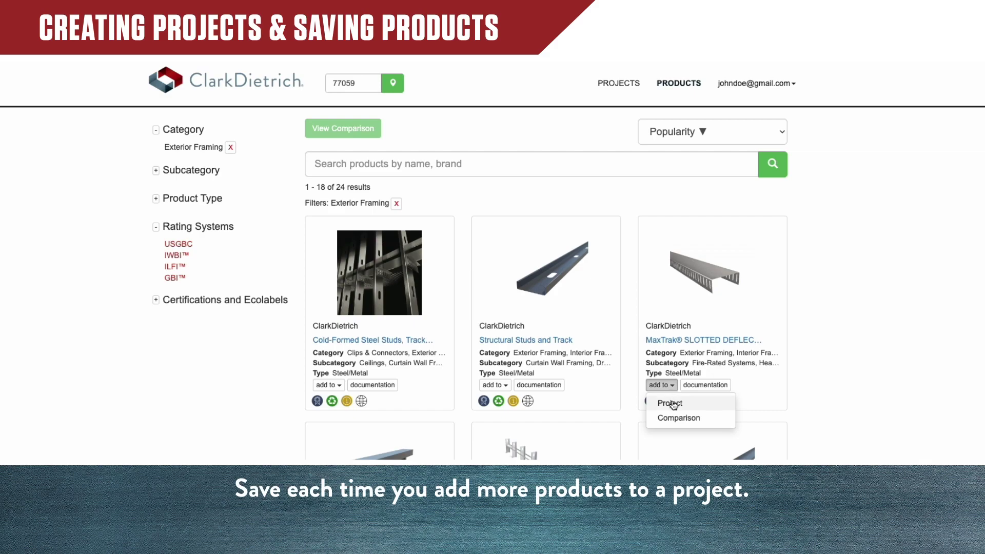
left_click(665, 403)
left_click(609, 187)
scroll(546, 257, "down", 4)
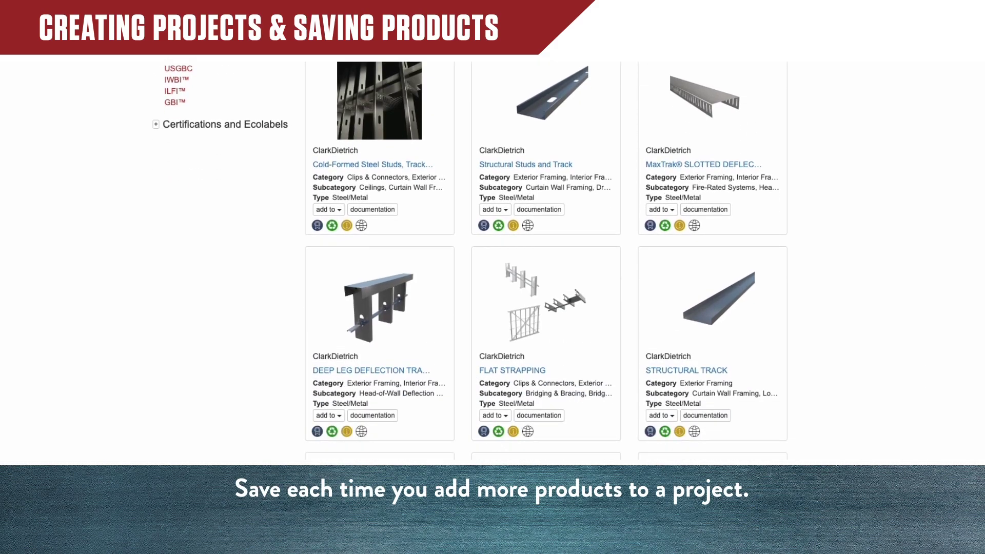
left_click(495, 345)
left_click(503, 363)
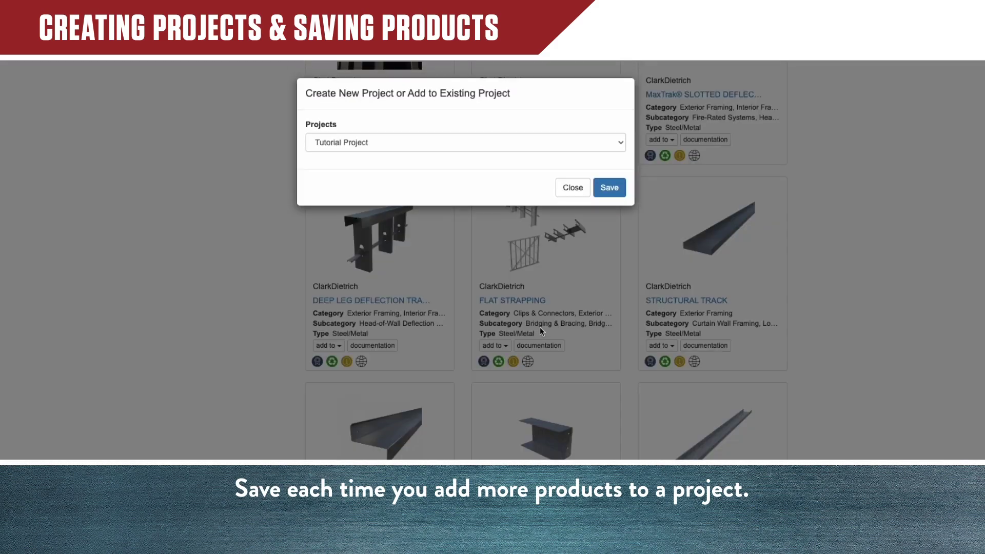
left_click(609, 186)
Scroll down and save the Fast Top Clip to Tutorial Project
scroll(546, 257, "down", 5)
scroll(546, 256, "down", 5)
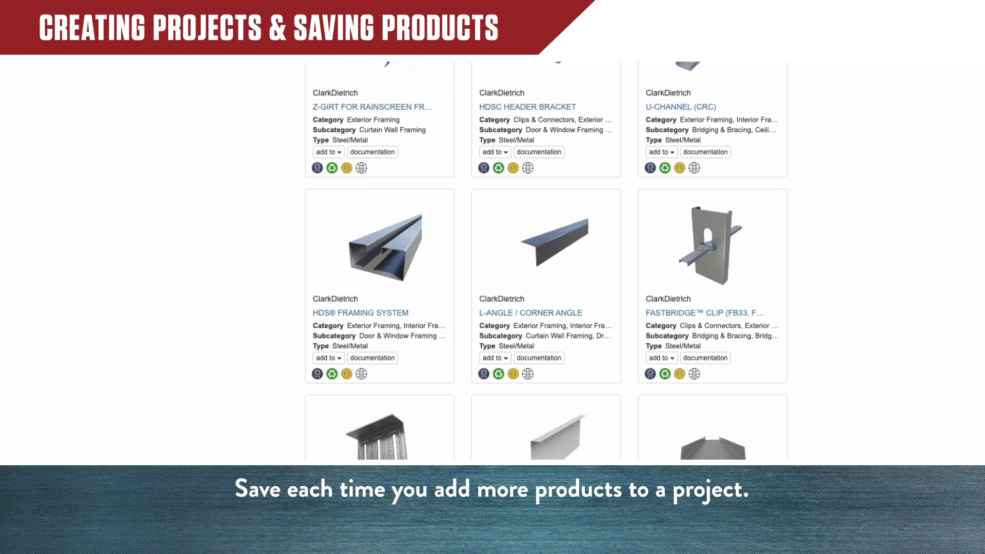
scroll(640, 352, "down", 1)
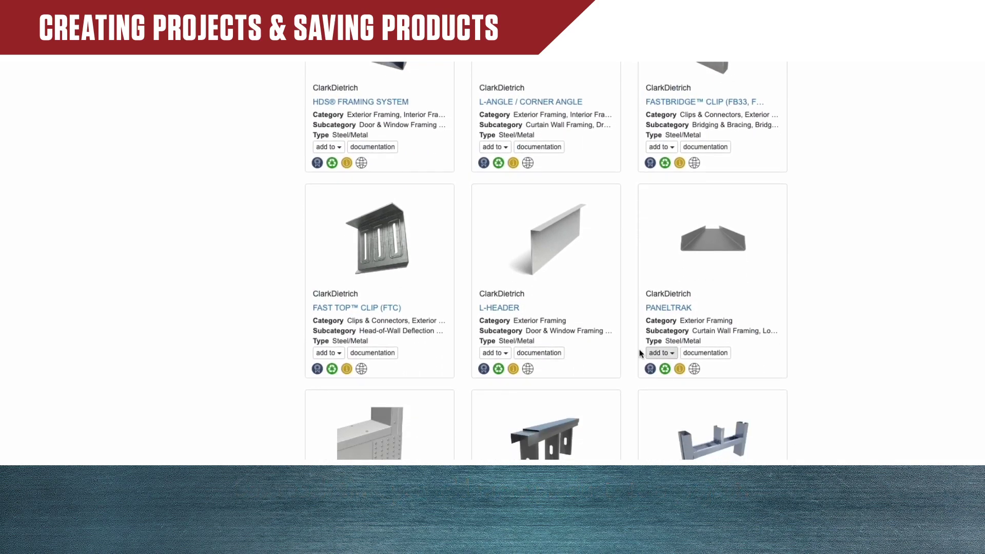
left_click(328, 353)
left_click(336, 371)
left_click(614, 193)
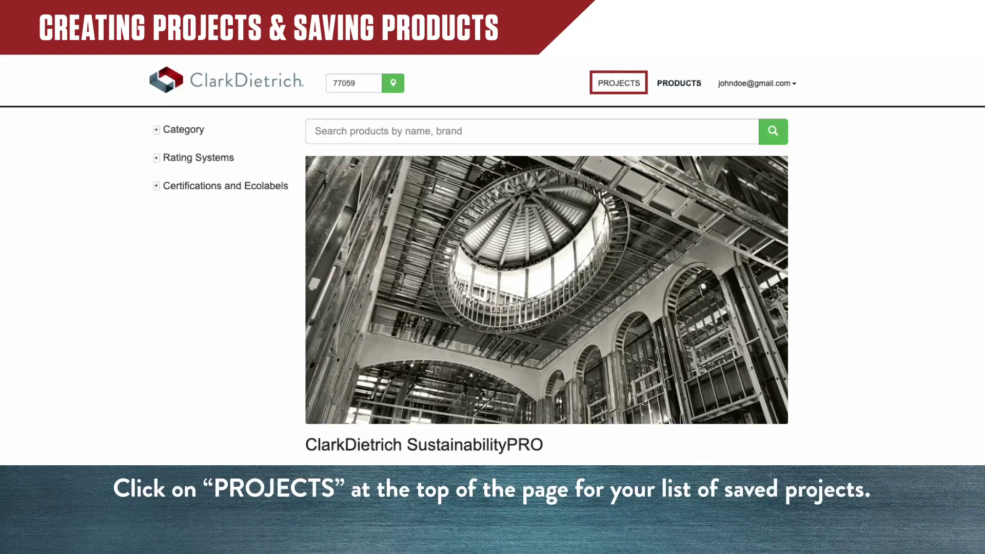
Open Tutorial Project from Projects, save its details, and scroll to its five listed products
left_click(620, 82)
left_click(168, 214)
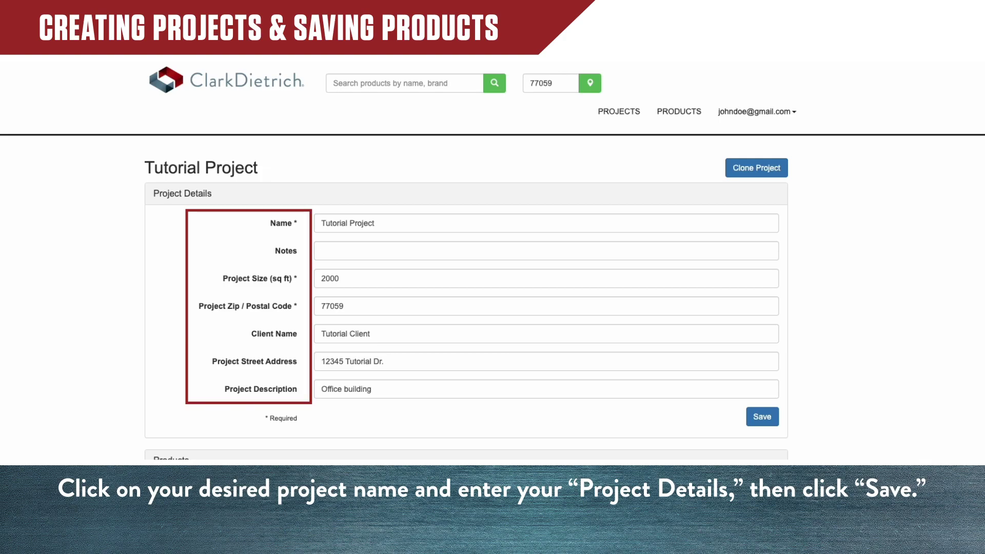
left_click(772, 418)
scroll(860, 362, "down", 5)
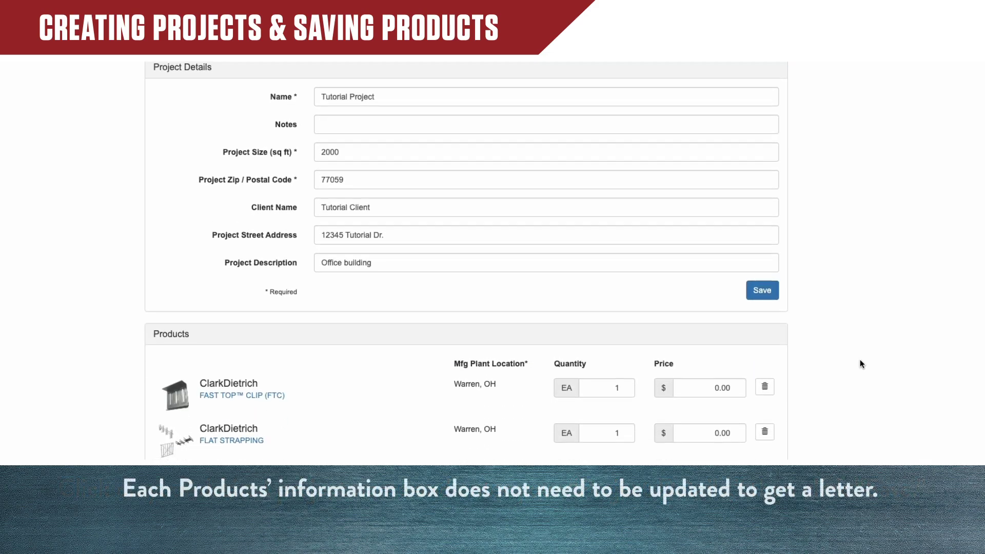
scroll(861, 364, "down", 3)
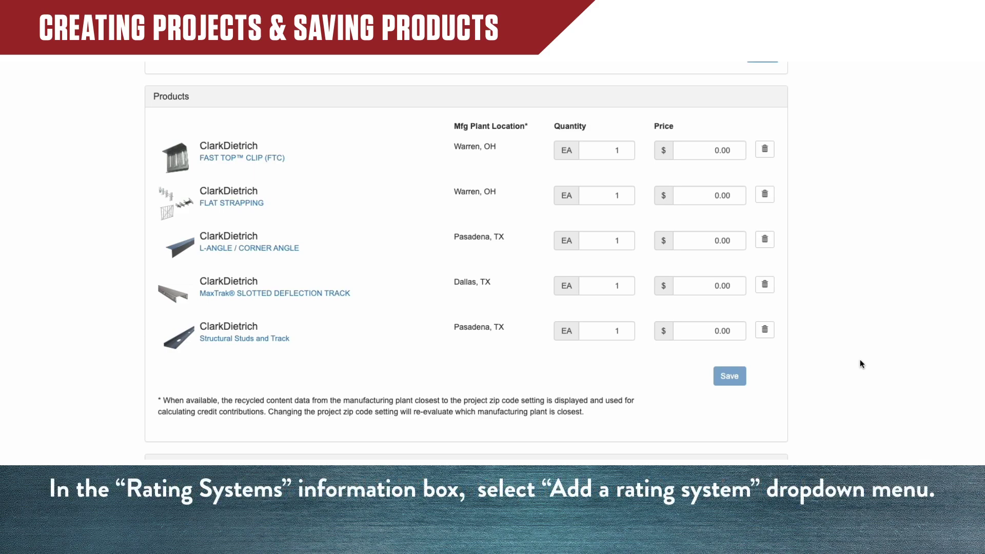
Choose LEED®v4 BD+C: NC from the Add a rating system list in Rating Systems
scroll(861, 362, "down", 3)
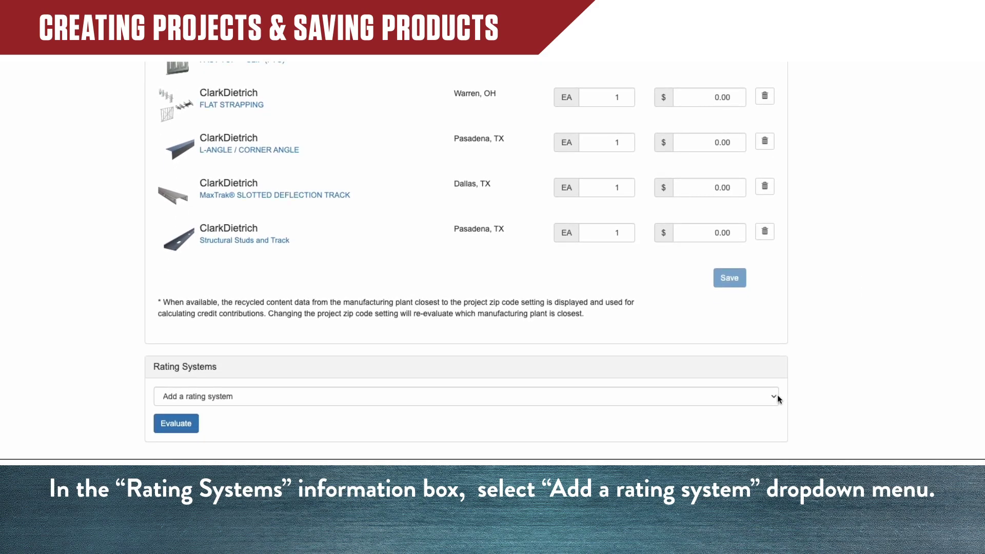
left_click(775, 400)
scroll(731, 414, "down", 10)
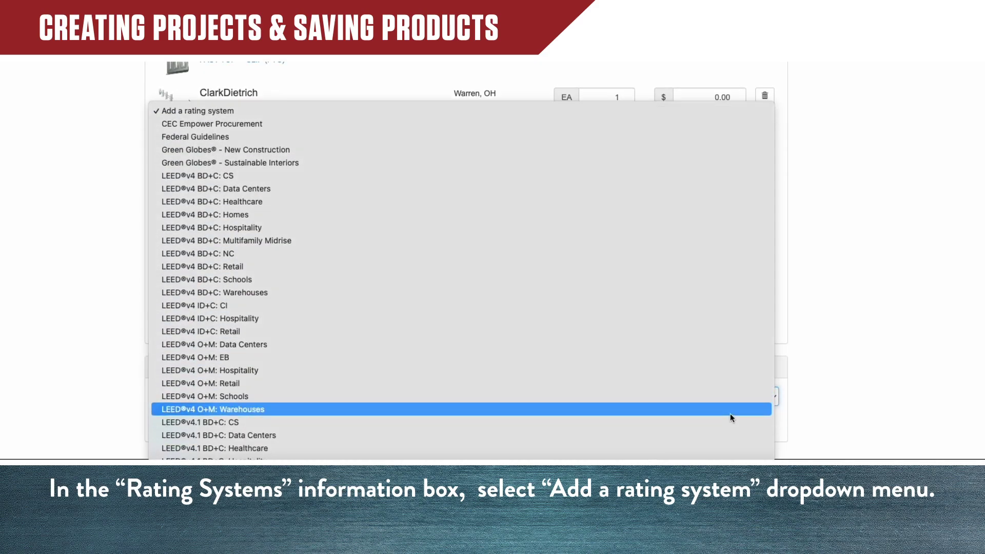
scroll(730, 417, "down", 3)
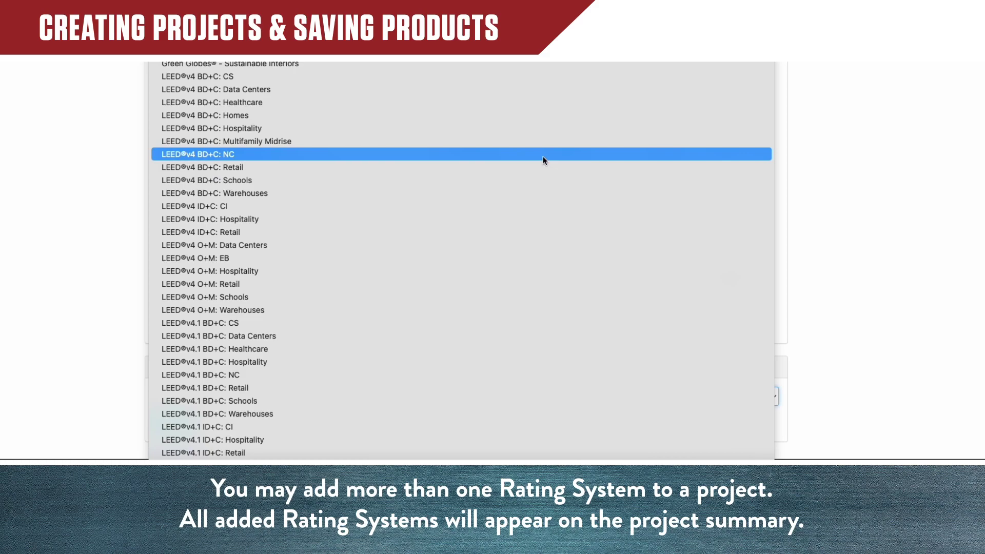
left_click(543, 157)
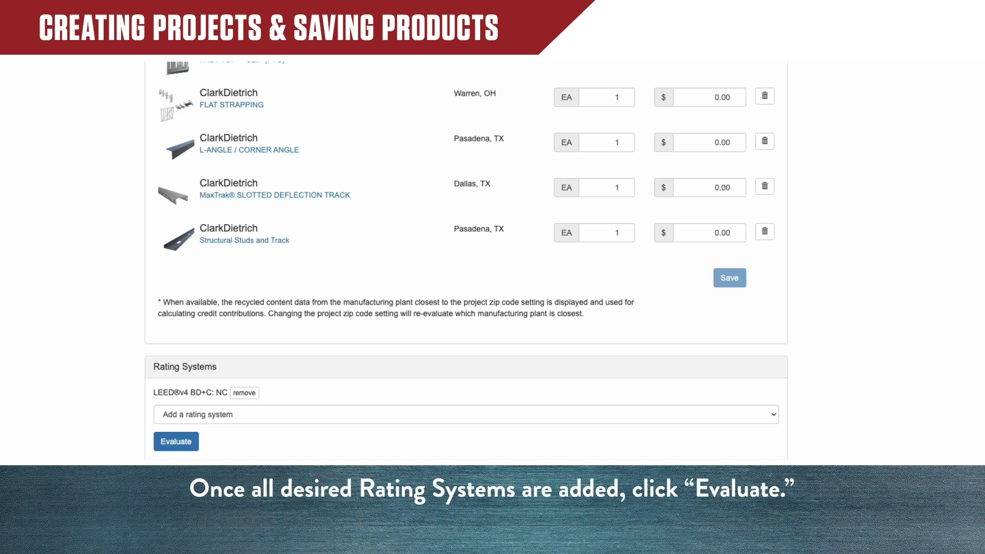
Evaluate Tutorial Project and scroll through the LEED credit overview and product details
left_click(164, 446)
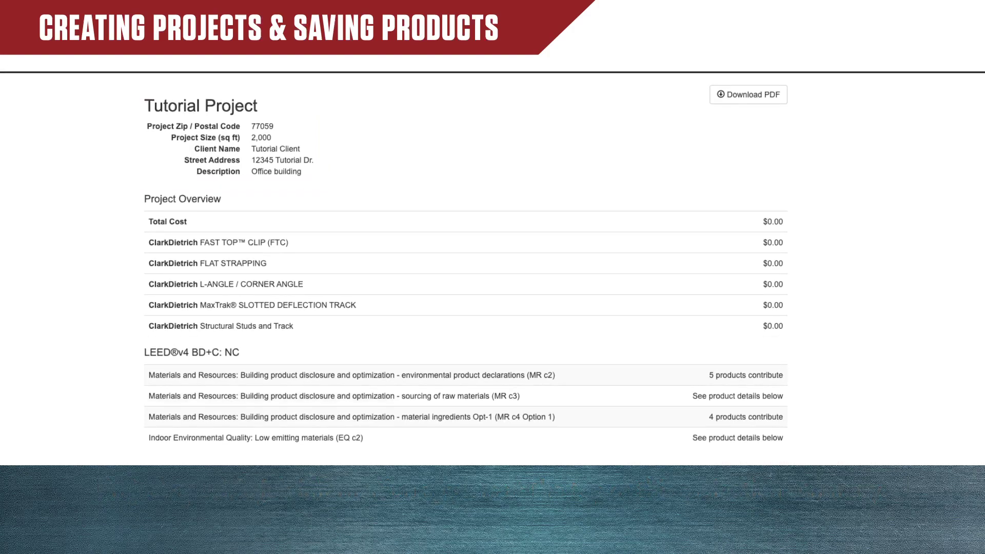
scroll(466, 262, "down", 3)
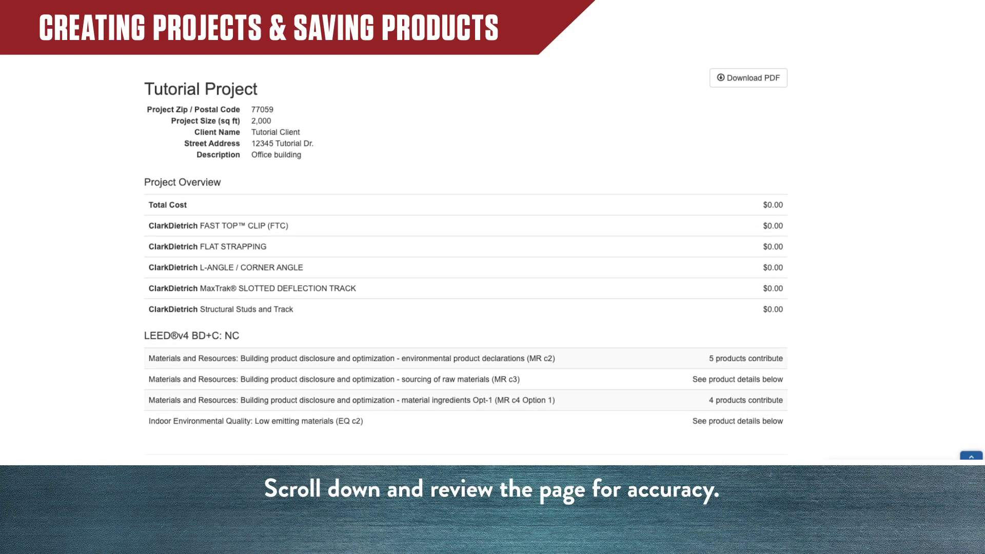
scroll(466, 262, "down", 7)
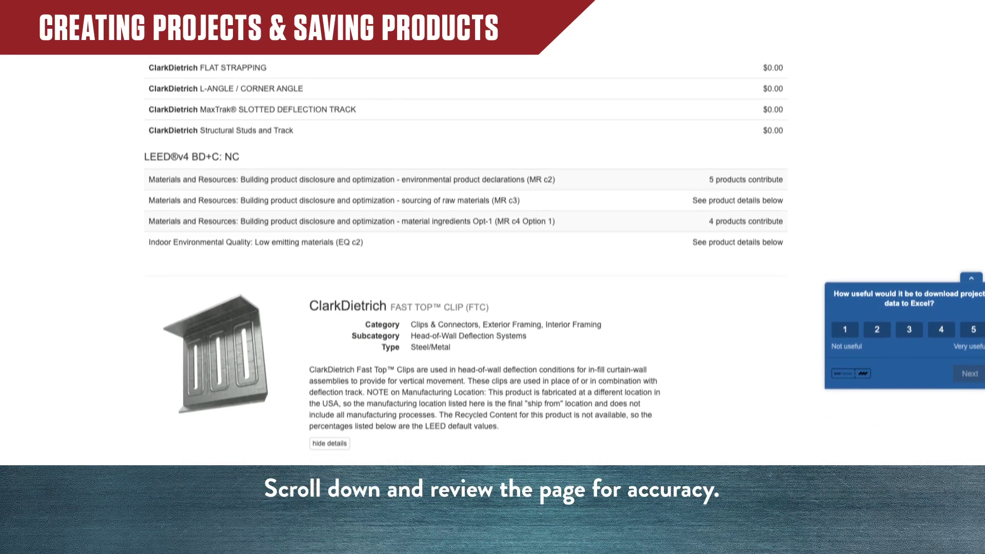
scroll(466, 262, "down", 20)
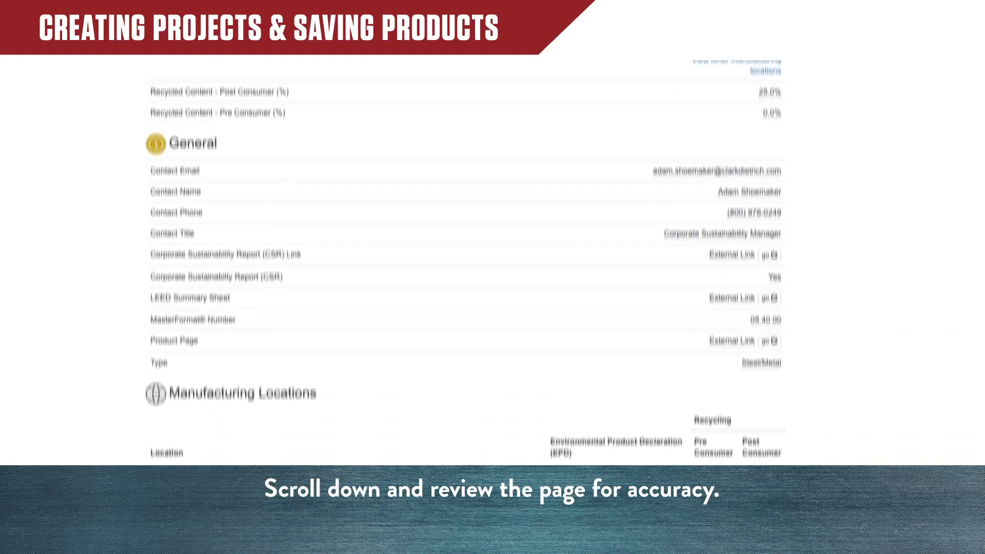
scroll(466, 262, "down", 12)
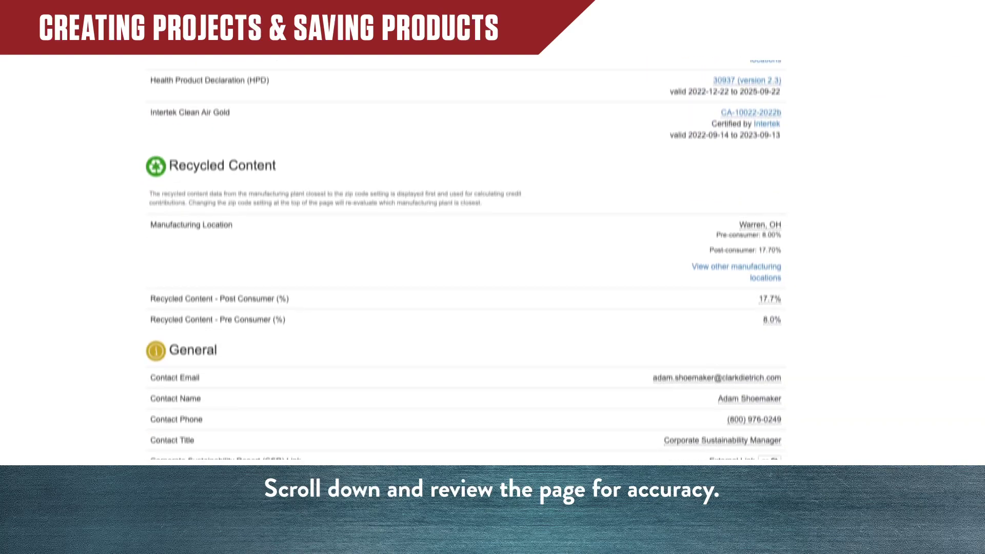
scroll(465, 261, "down", 7)
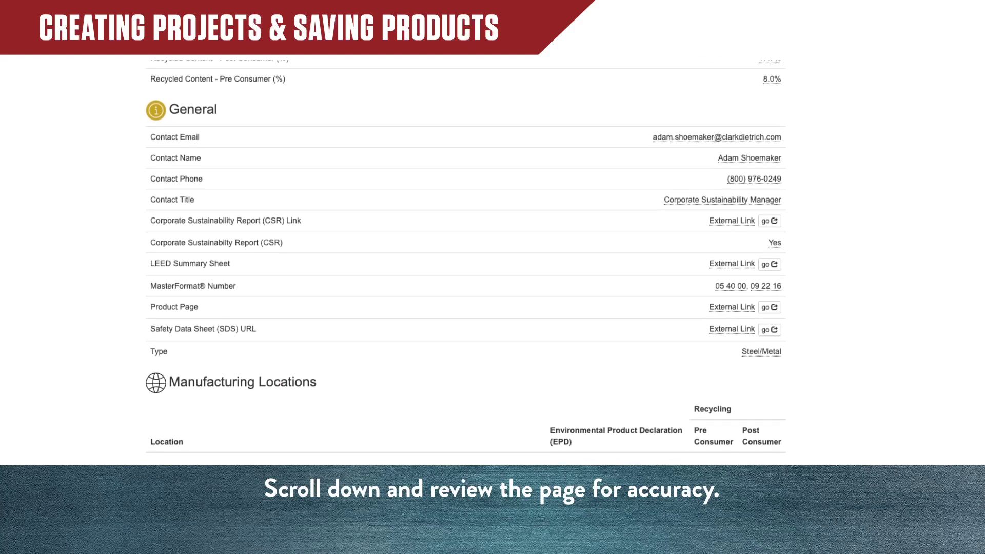
scroll(466, 262, "up", 20)
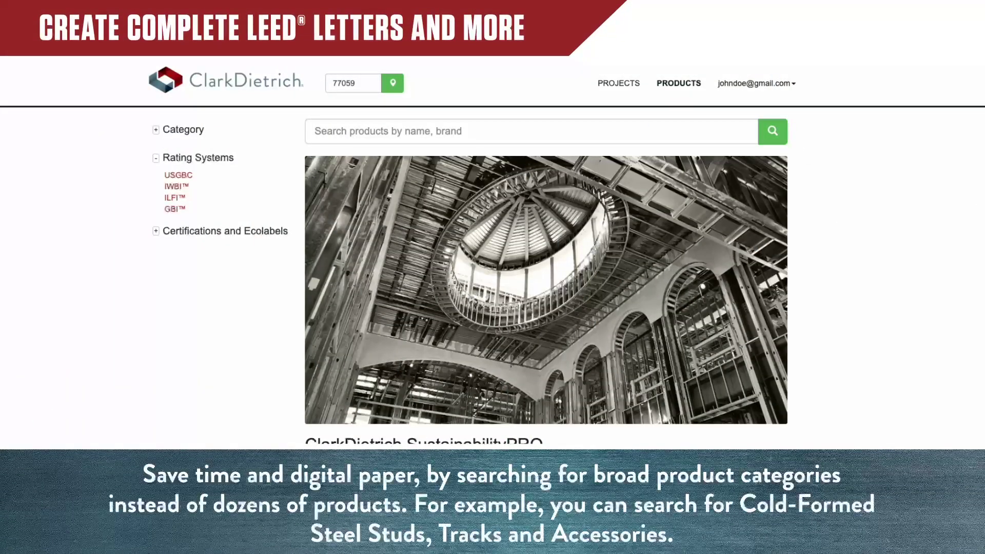
Search 'cold formed steel' and select the Cold-Formed Steel Studs, Track and Accessories category
left_click(337, 132)
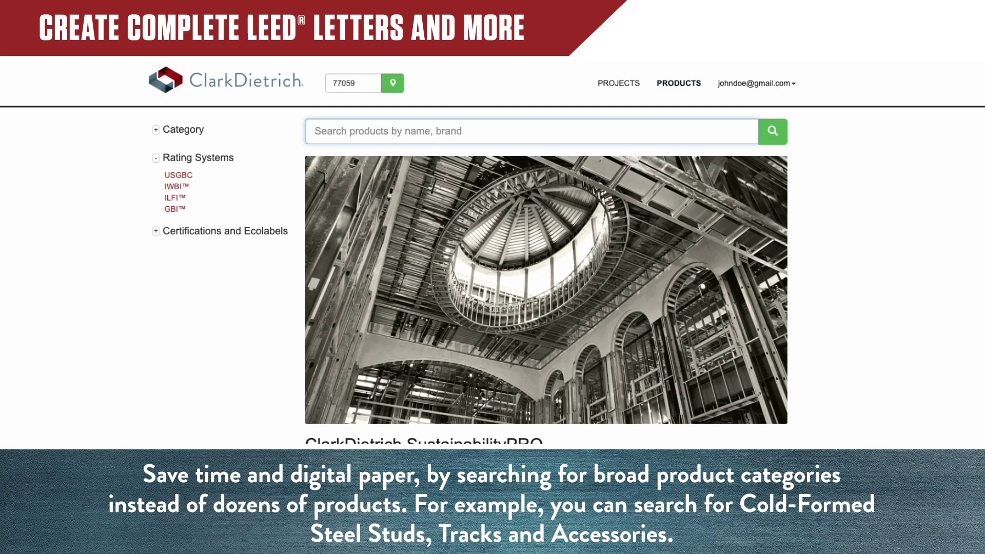
type("cold ")
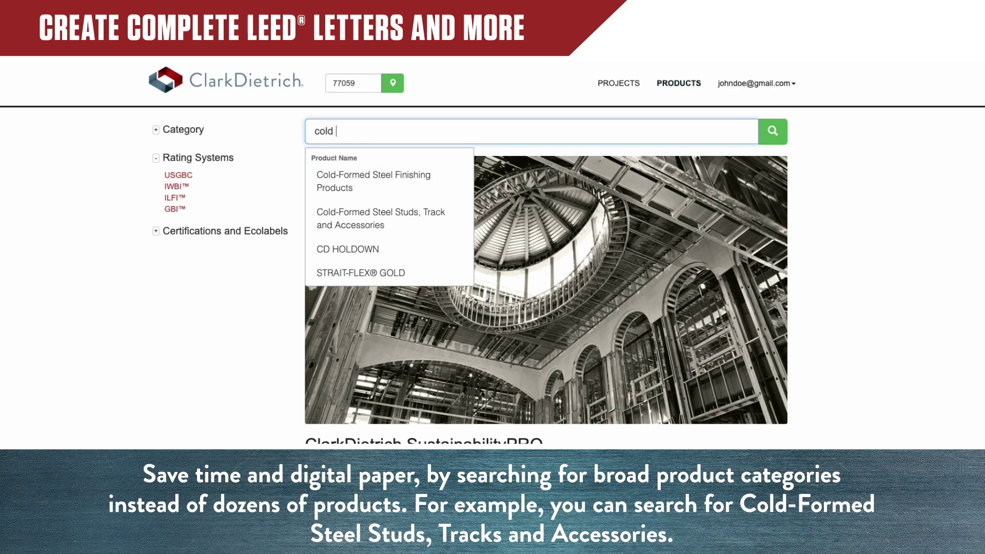
type("formed ")
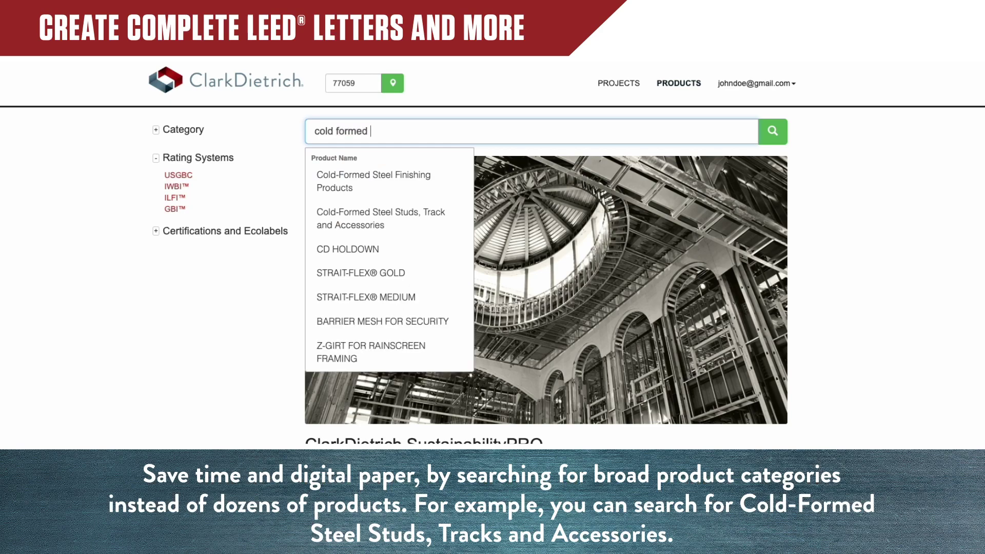
type("steel")
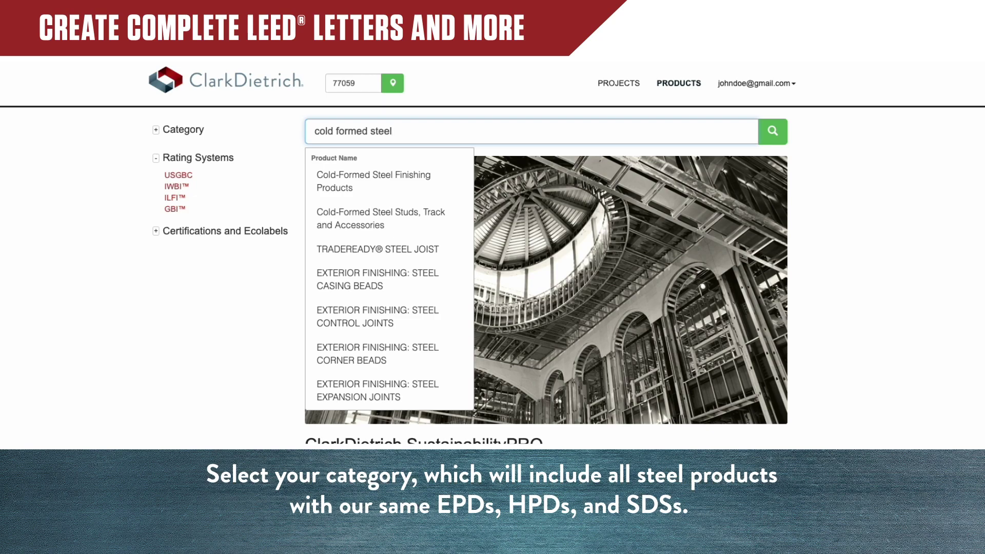
left_click(411, 227)
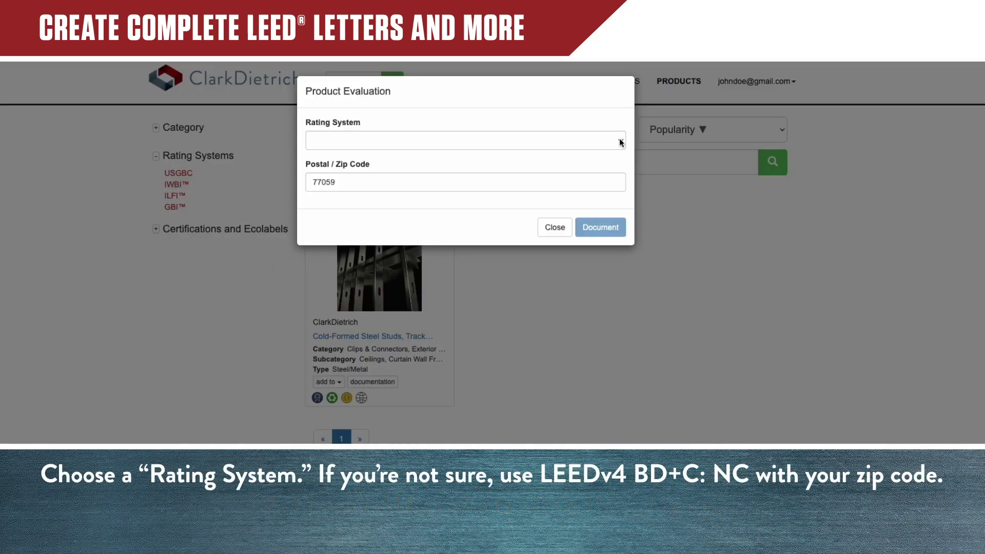
Set the Product Evaluation rating system to LEED®v4 BD+C: NC and create the document
left_click(621, 144)
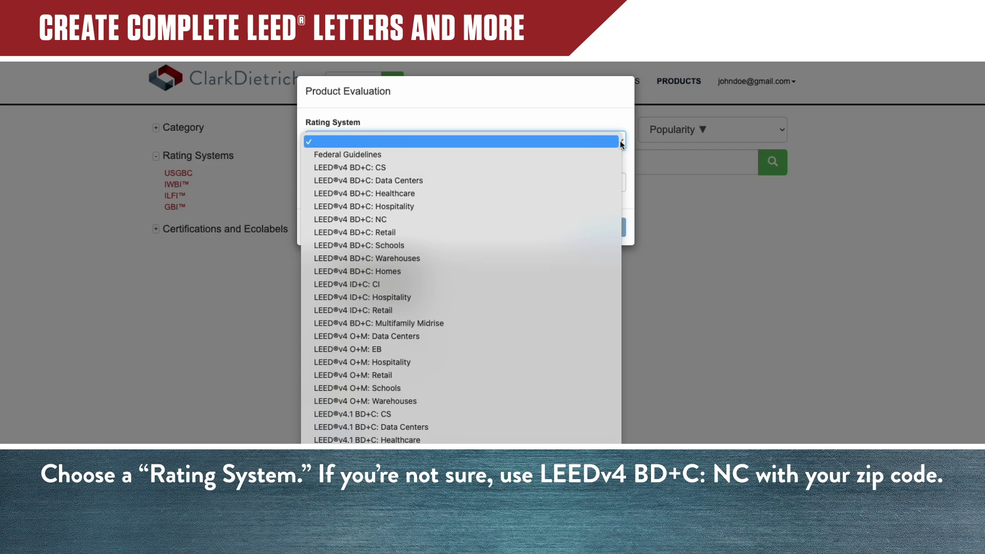
left_click(569, 216)
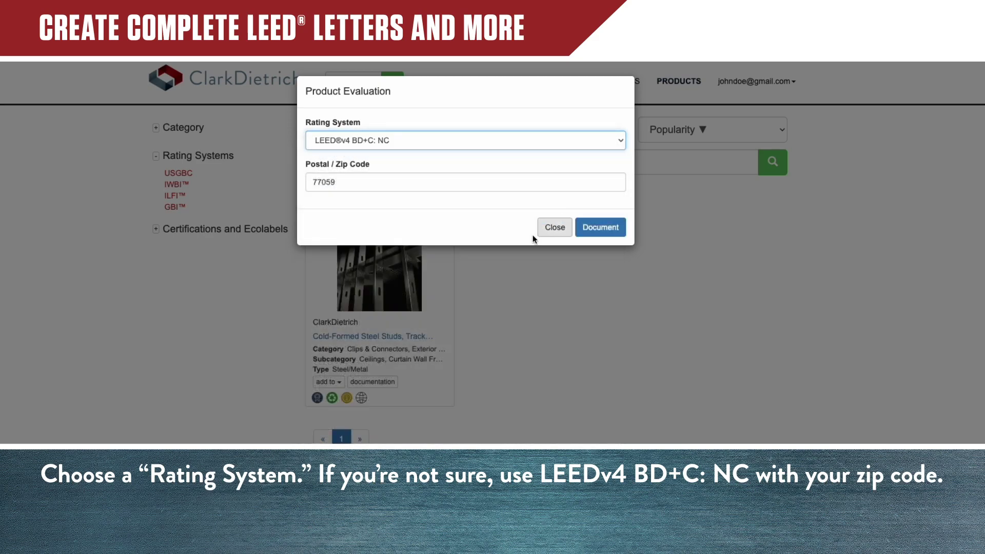
left_click(586, 230)
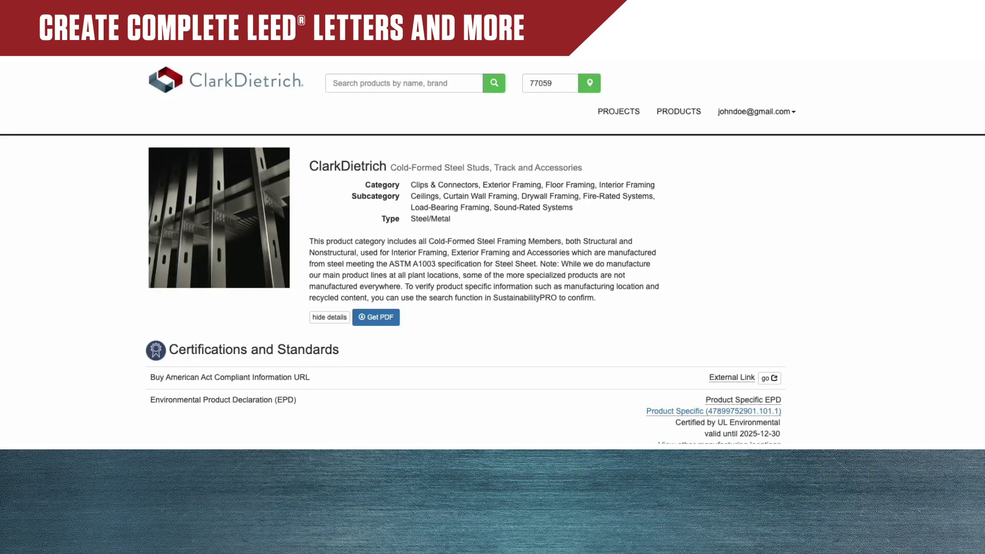